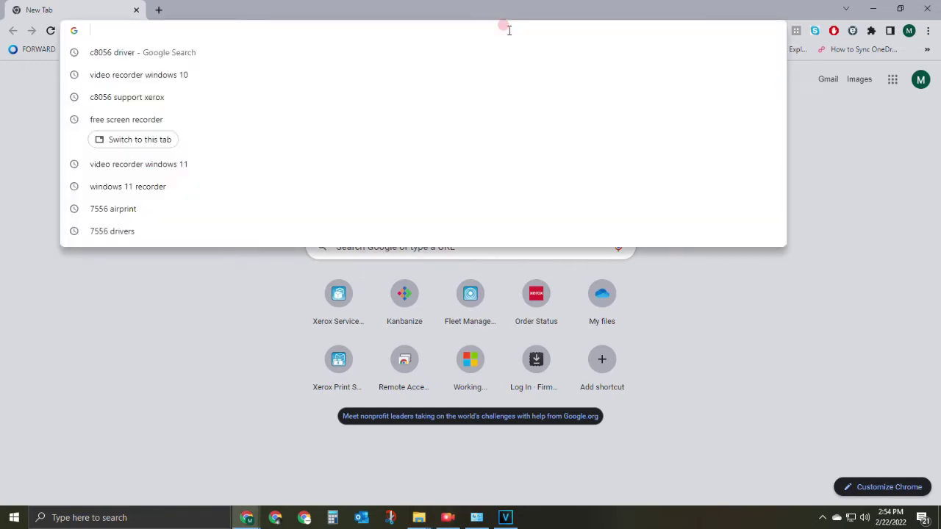
Search the web for "xerox driver c8070" and open the AltaLink C8030 / C8035 / C8045 / C8055 / C8070 driver downloads page.
text(xerox )
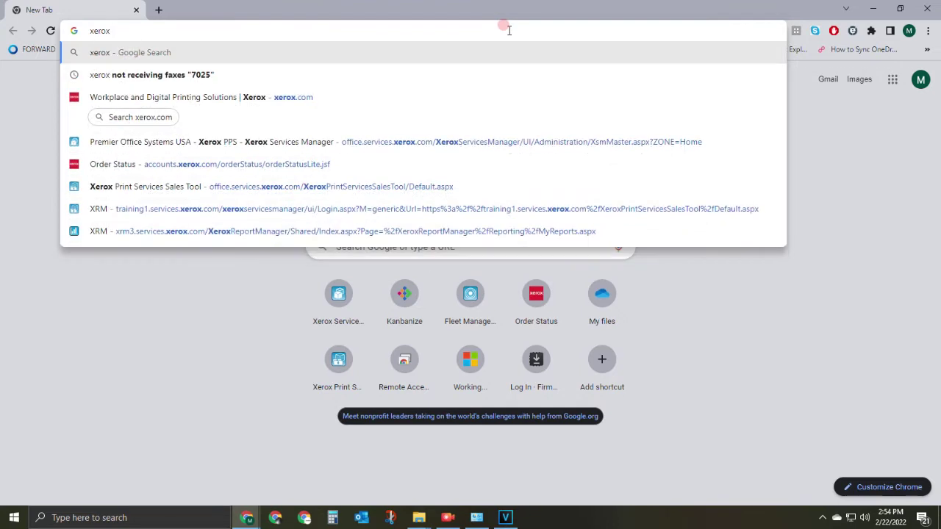
text(driver)
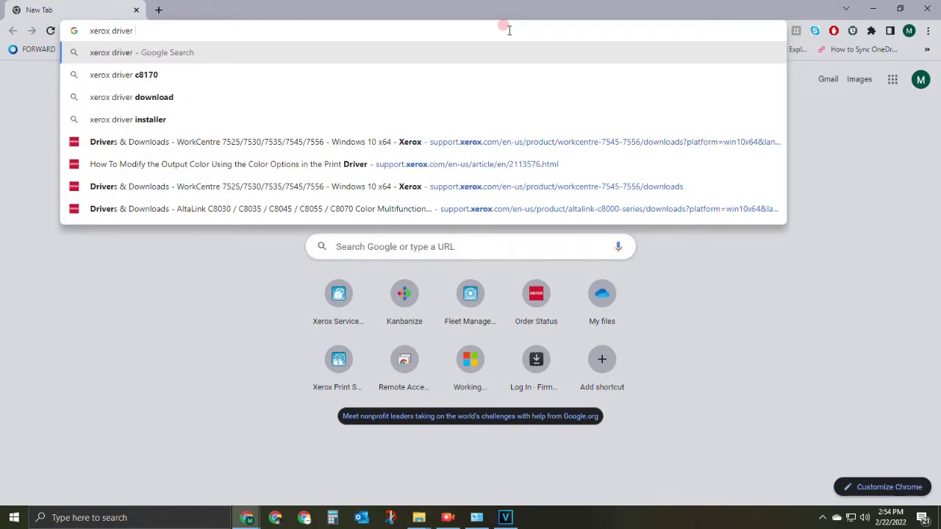
text( c81)
key(BackSpace)
key(BackSpace)
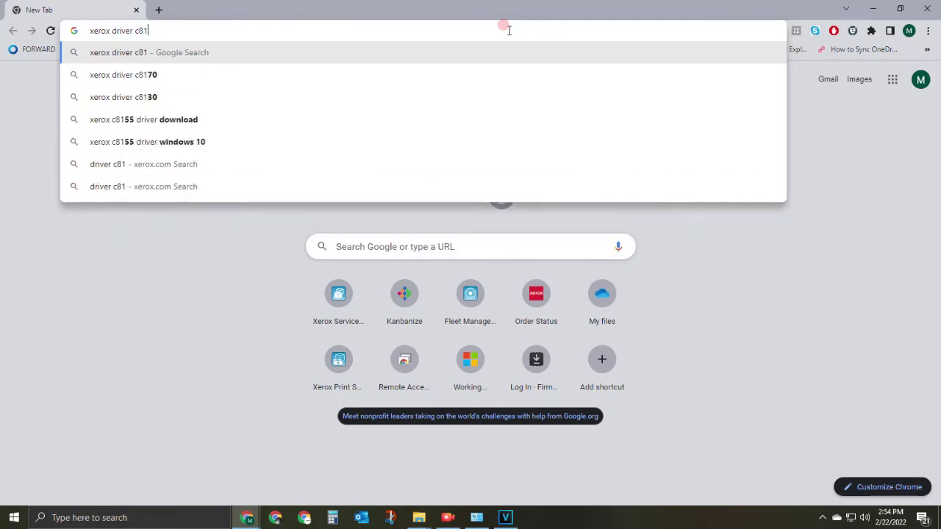
text(070)
key(Return)
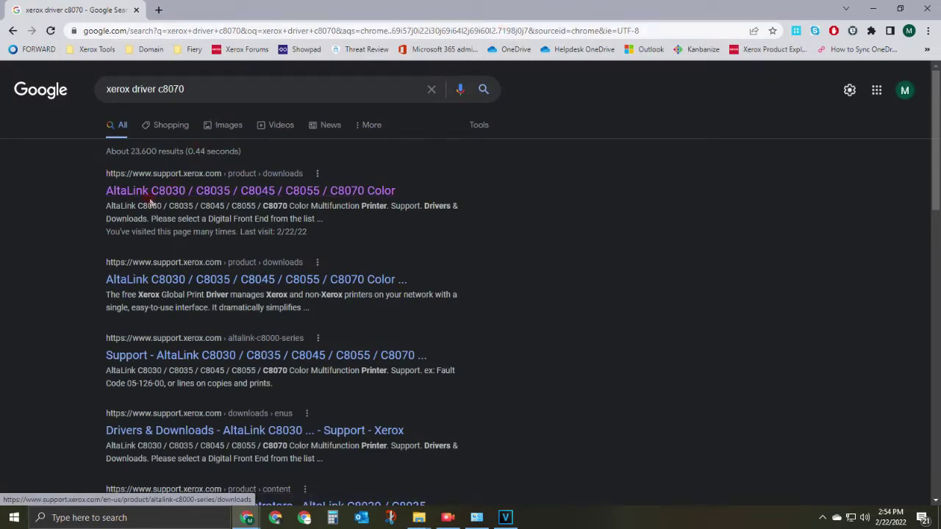
click(115, 196)
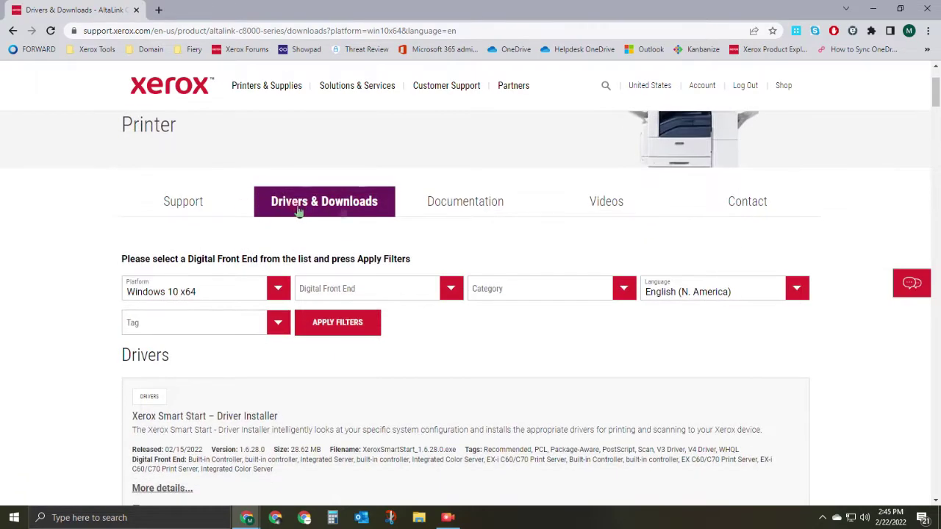
Check the operating systems offered in the platform filter of the driver downloads page.
scroll(363, 211, down, 1)
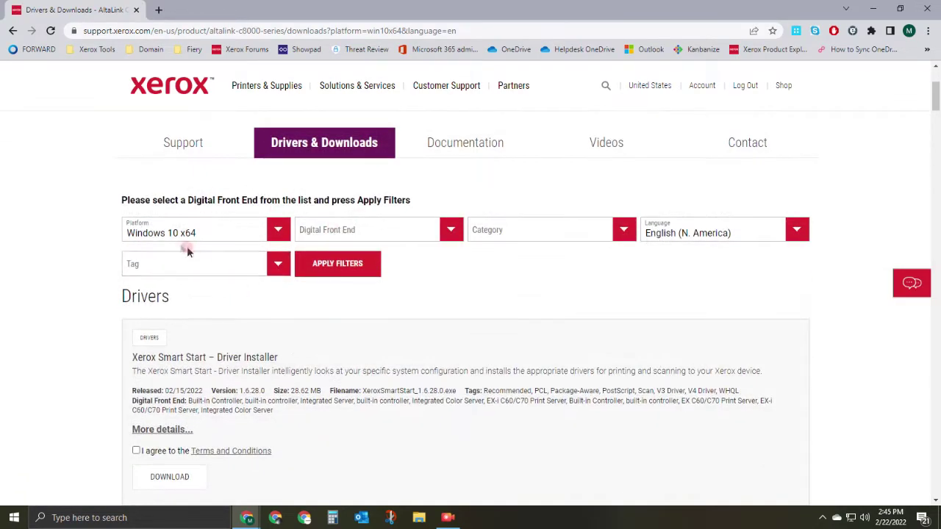
click(176, 233)
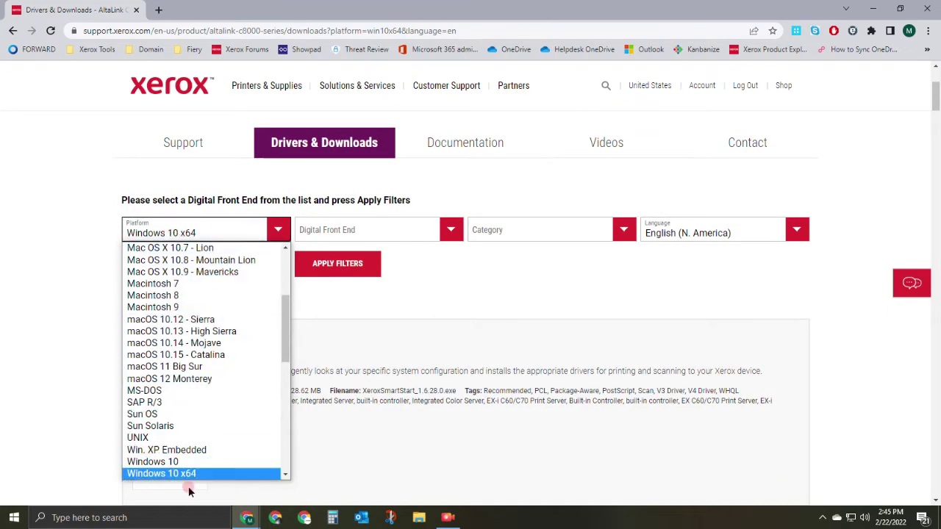
click(46, 273)
scroll(164, 239, down, 3)
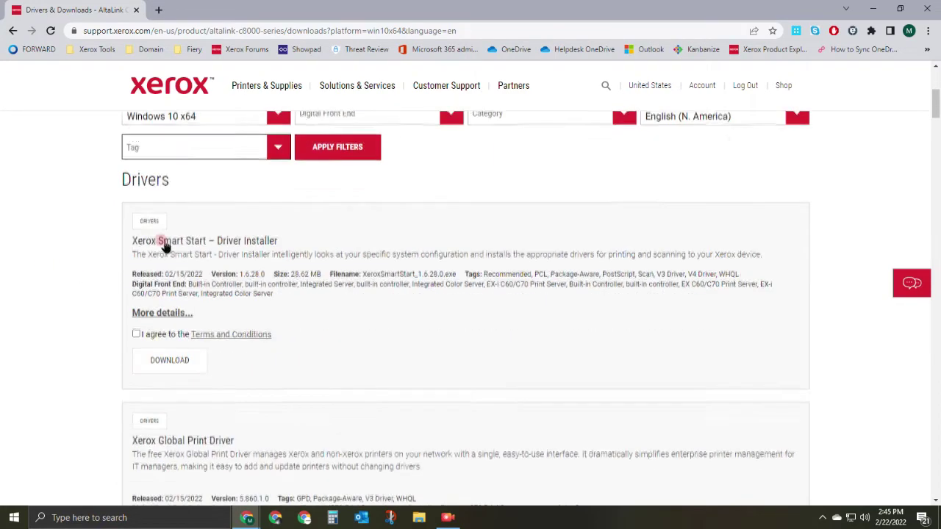
Examine the PCL6 and PostScript driver entries, especially the title of the PCL6 Xerox User Interface - Microsoft Certified driver.
scroll(197, 303, down, 8)
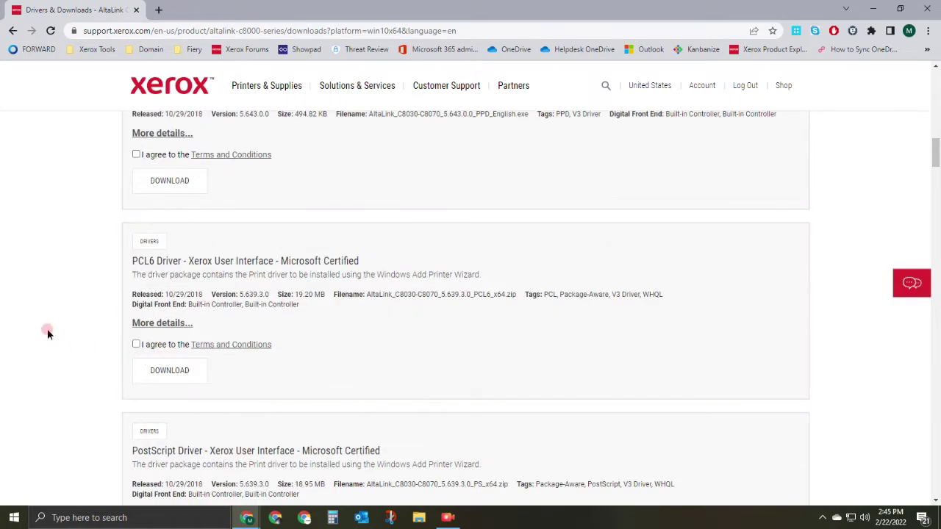
scroll(46, 297, down, 1)
scroll(279, 411, down, 1)
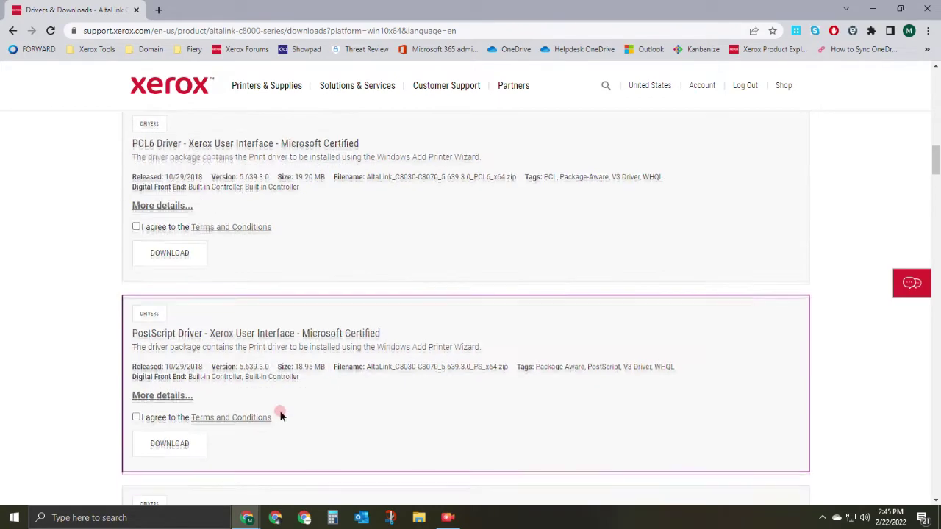
scroll(166, 366, up, 1)
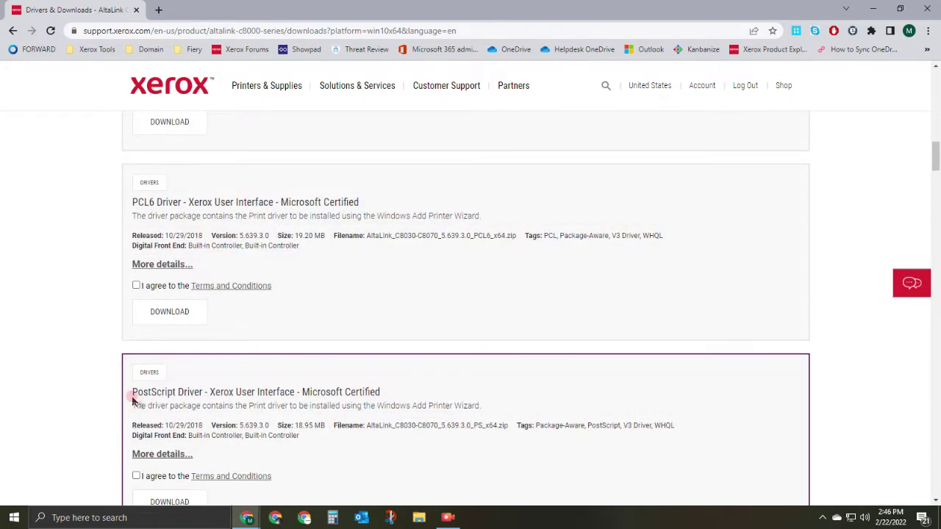
drag(131, 200, 172, 200)
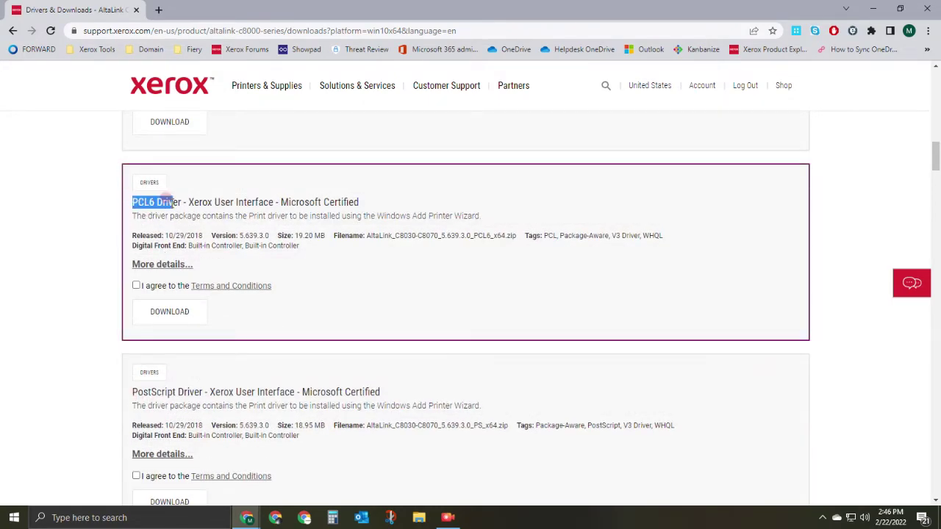
click(186, 202)
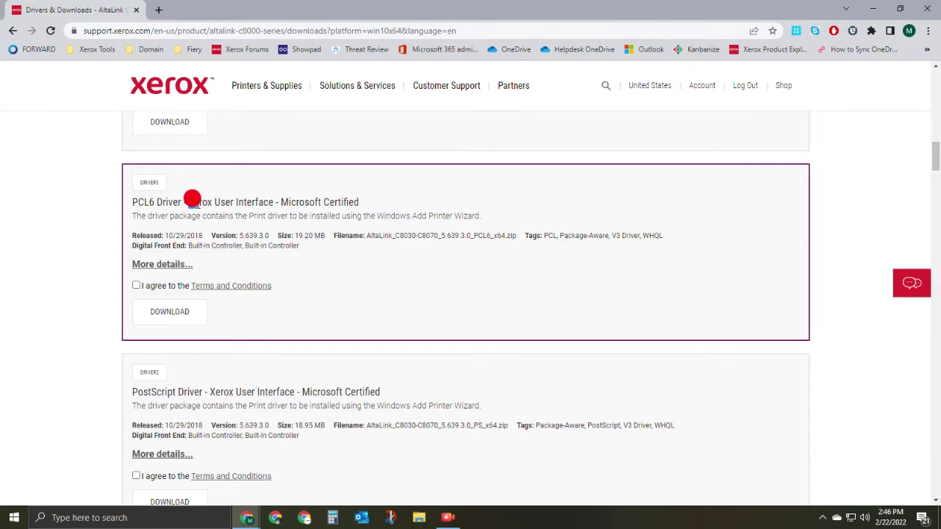
drag(192, 199, 362, 199)
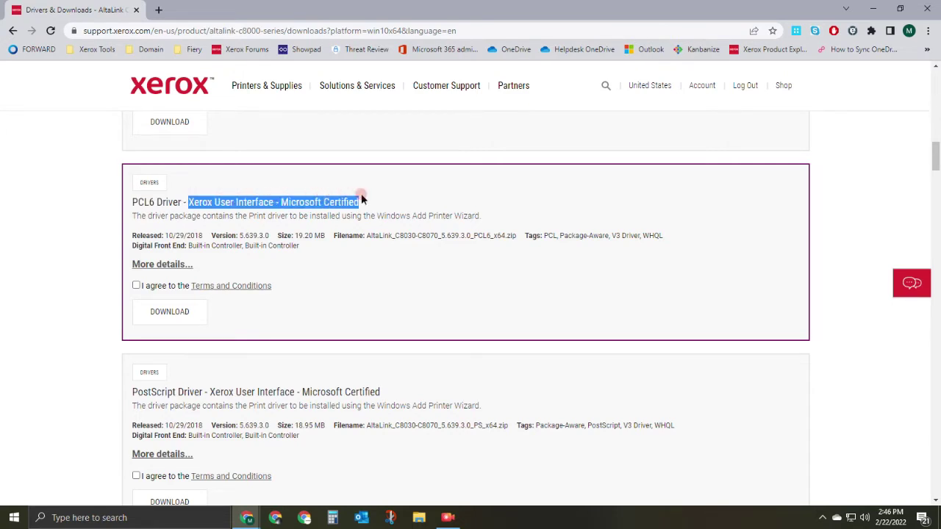
click(107, 269)
Agree to the terms for the PCL6 Driver - Xerox User Interface - Microsoft Certified and download its package.
scroll(506, 328, down, 2)
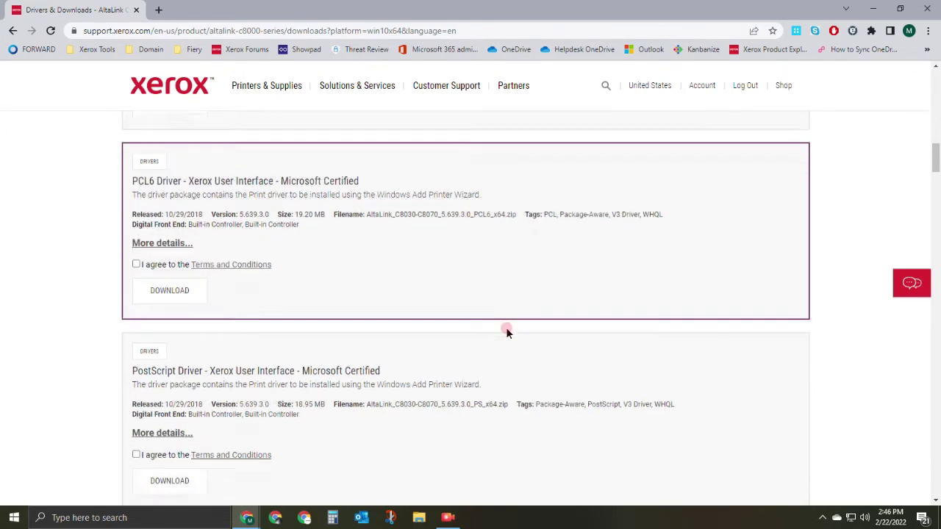
click(151, 229)
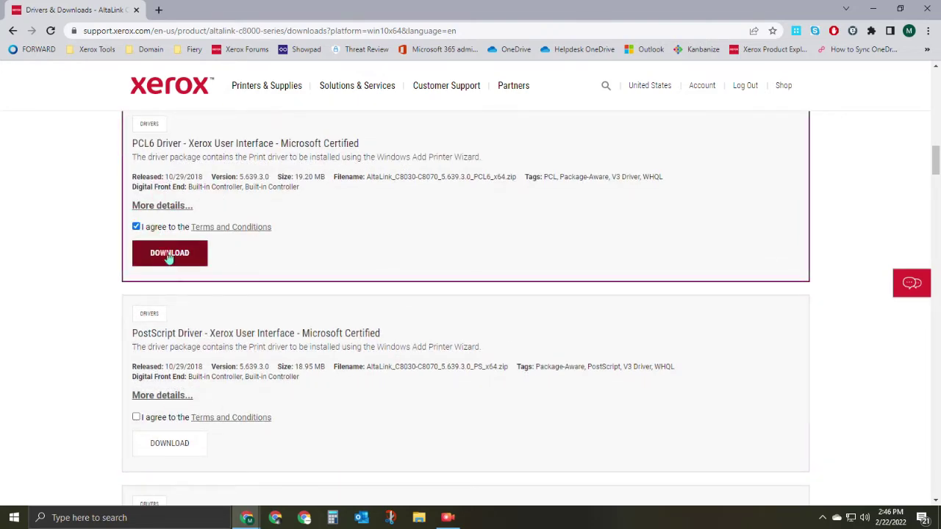
click(169, 255)
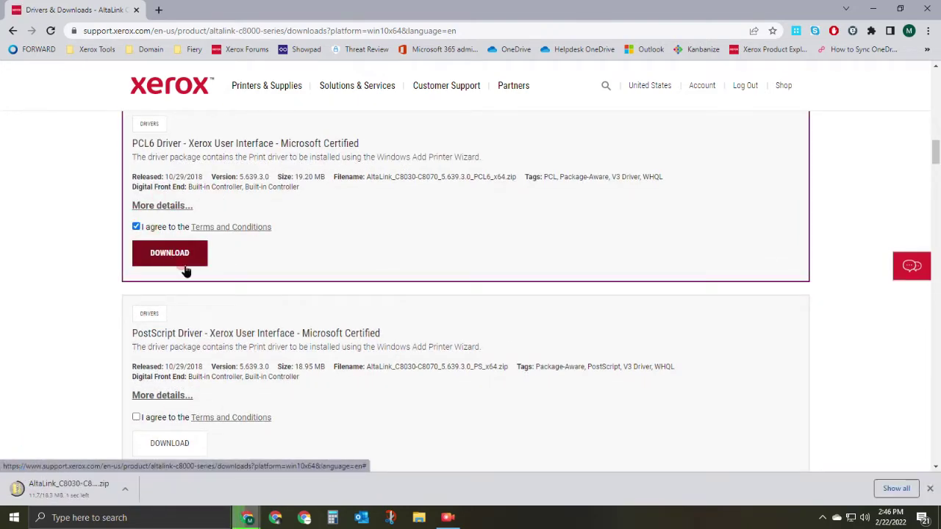
scroll(227, 311, down, 1)
scroll(265, 346, up, 1)
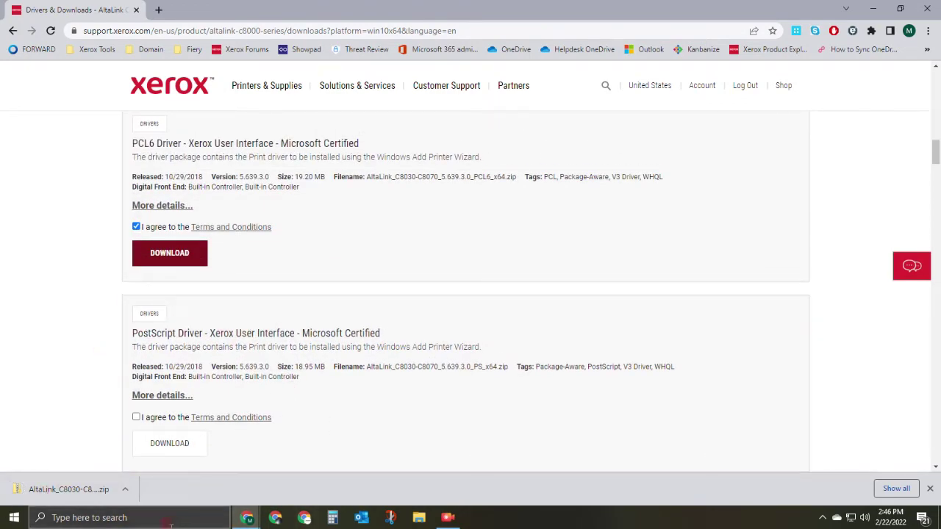
Open the downloaded AltaLink PCL6 zip and extract all its files to H:\Downloads\AltaLink_C8030-C8070_5.639.3.0_PCL6_x64.
click(67, 497)
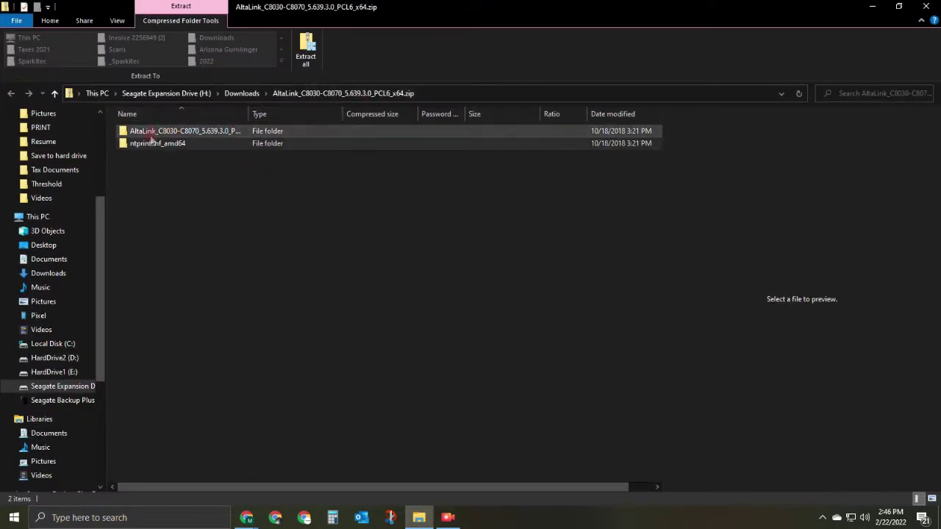
click(307, 51)
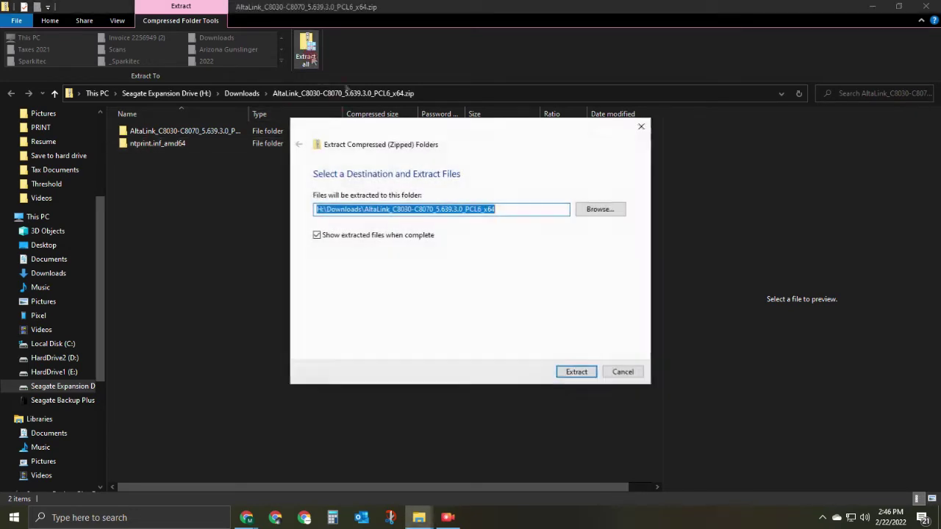
click(577, 375)
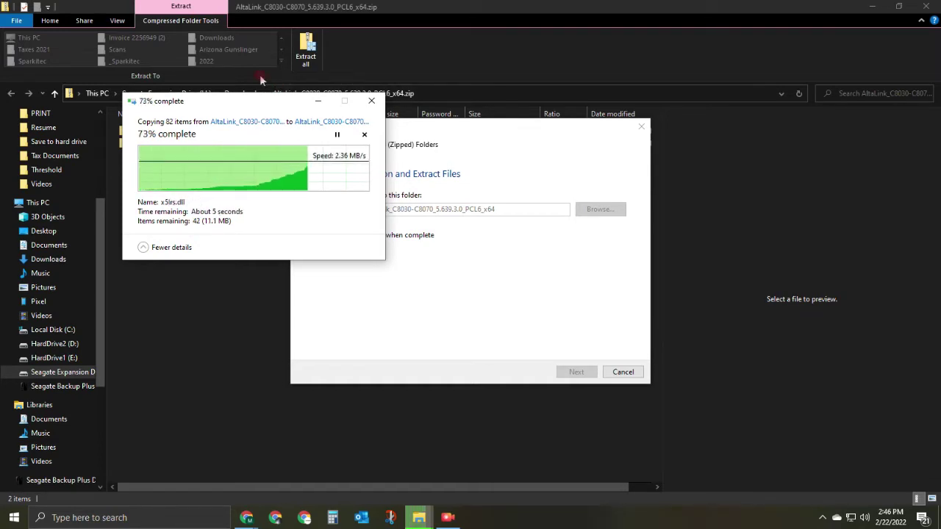
Open Windows Devices and Printers by running the command "control printers".
click(194, 520)
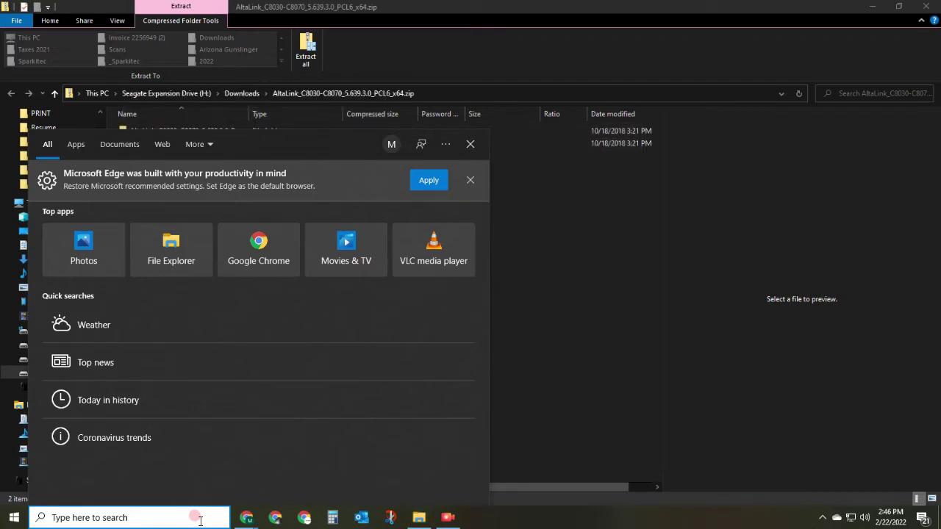
text(run)
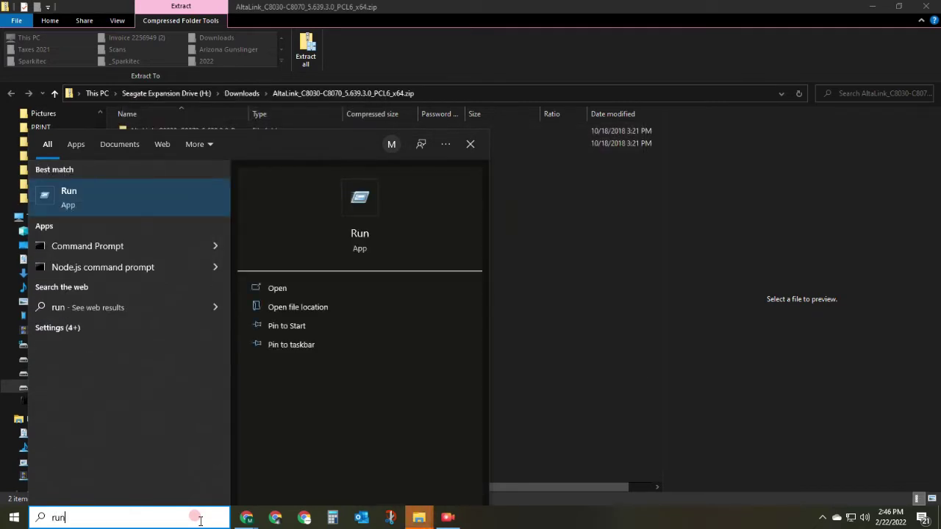
key(Return)
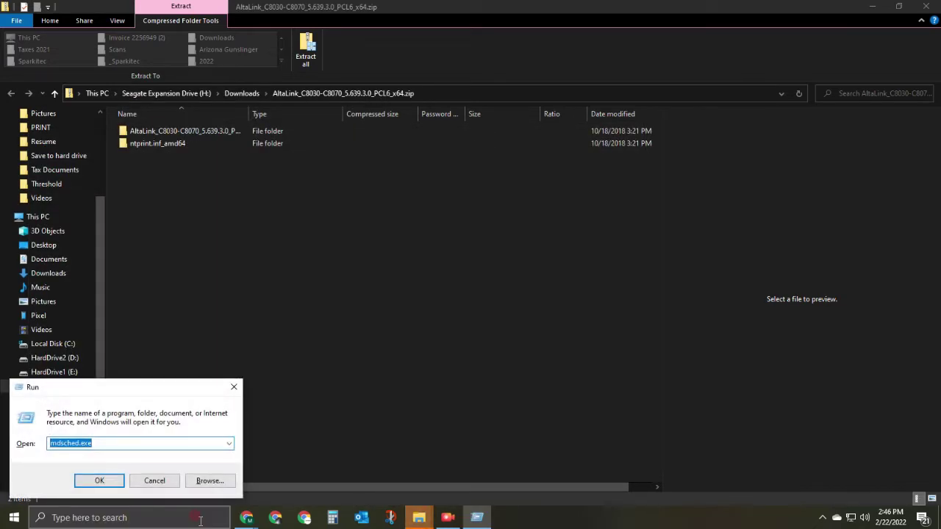
text(cont)
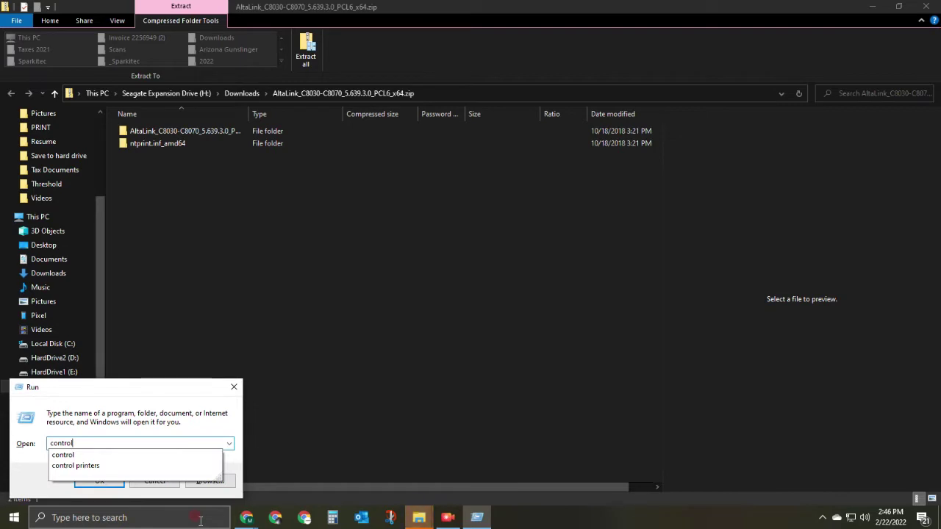
text(rol)
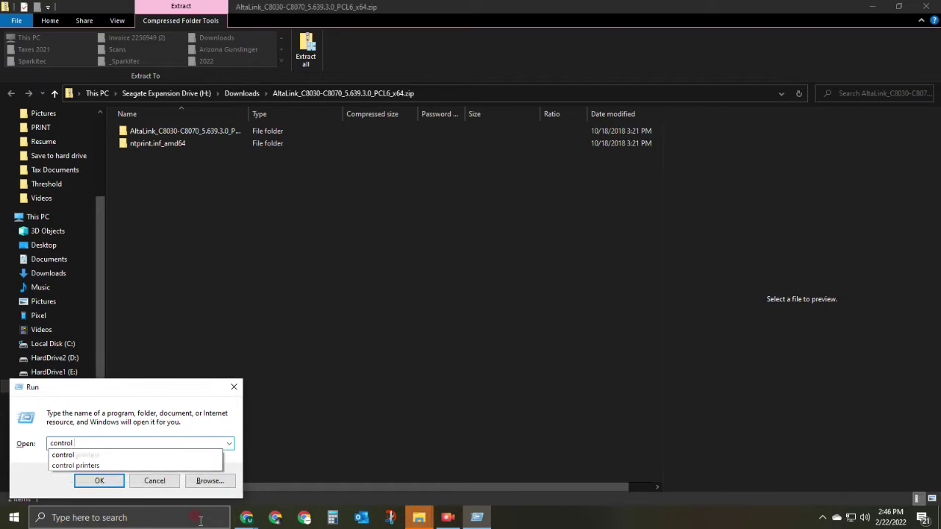
text( printers)
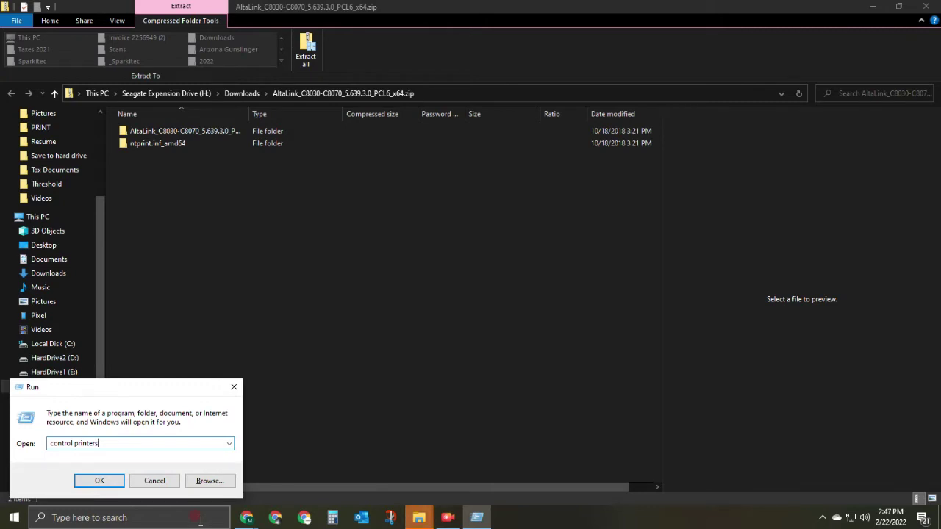
key(Return)
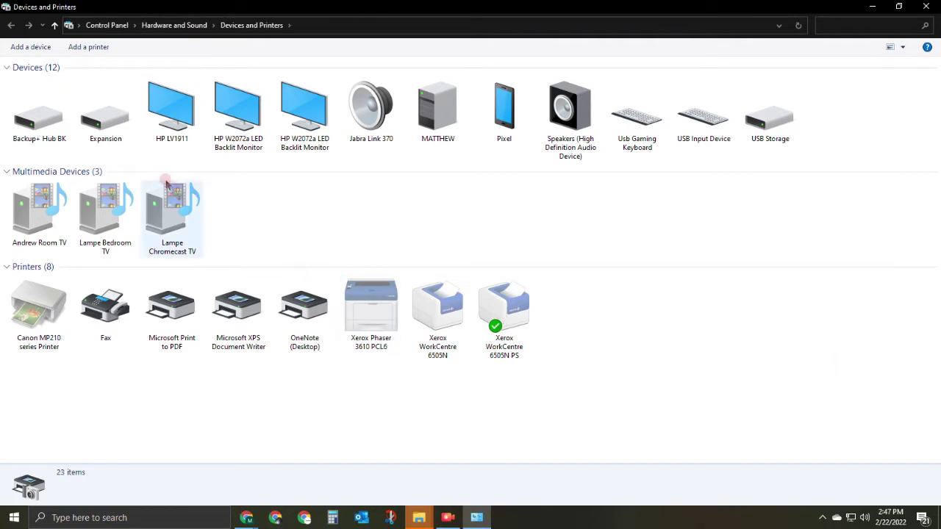
Start adding an unlisted printer as a local or network printer with manual settings.
click(81, 55)
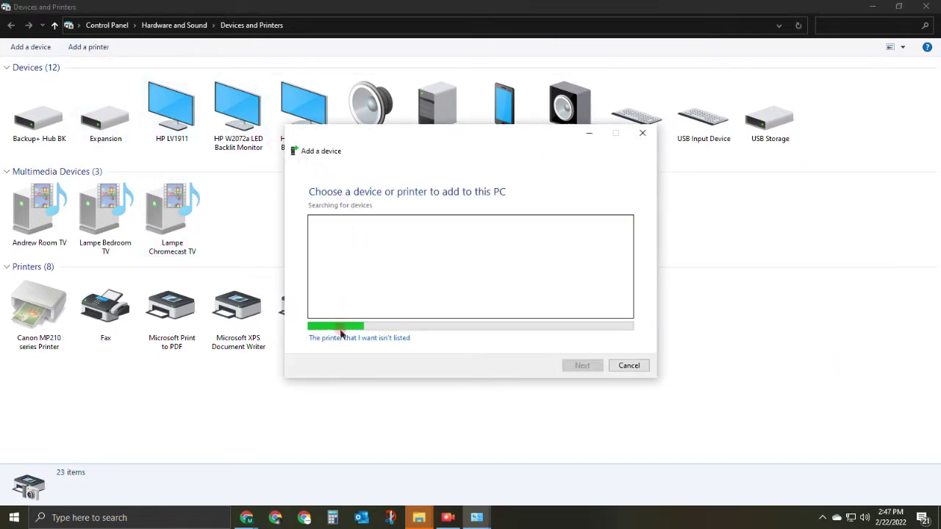
click(367, 339)
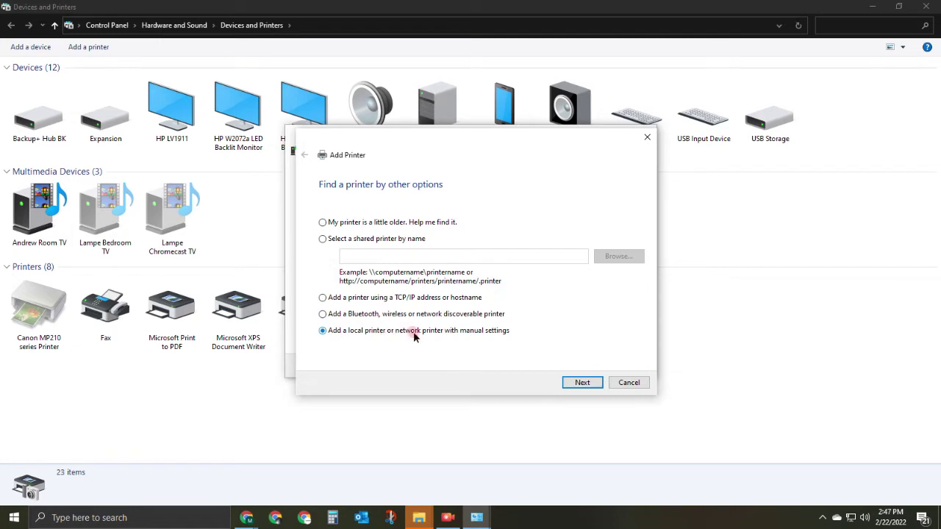
click(582, 383)
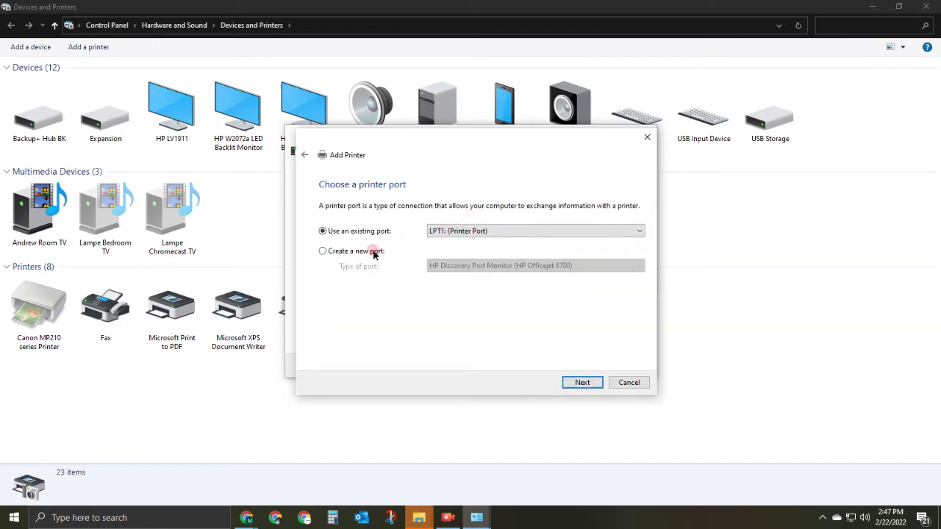
Choose the existing port 192.168.1.172 (Standard TCP/IP Port) for the new printer.
click(444, 231)
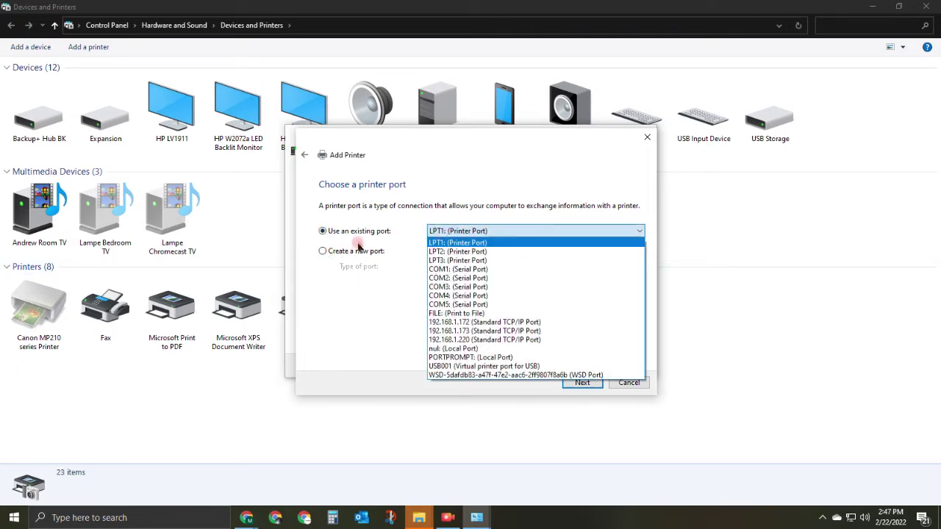
click(414, 198)
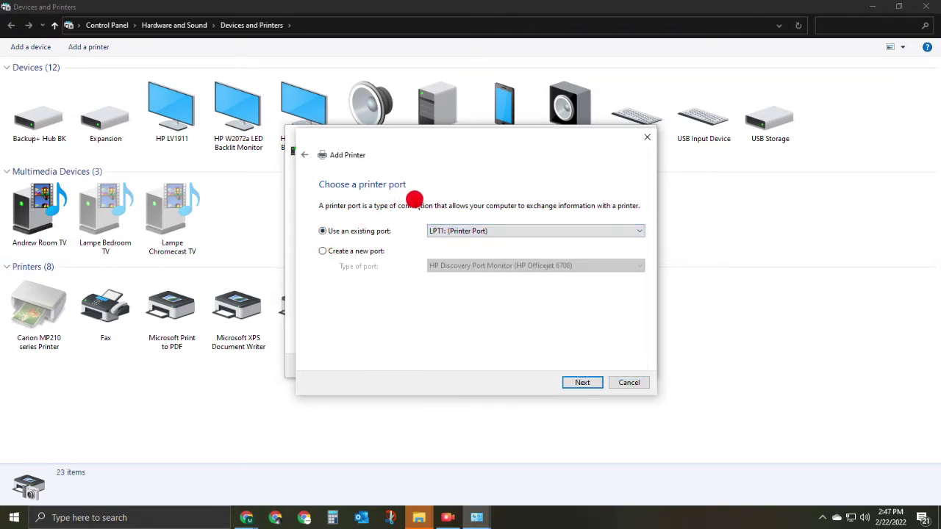
click(489, 231)
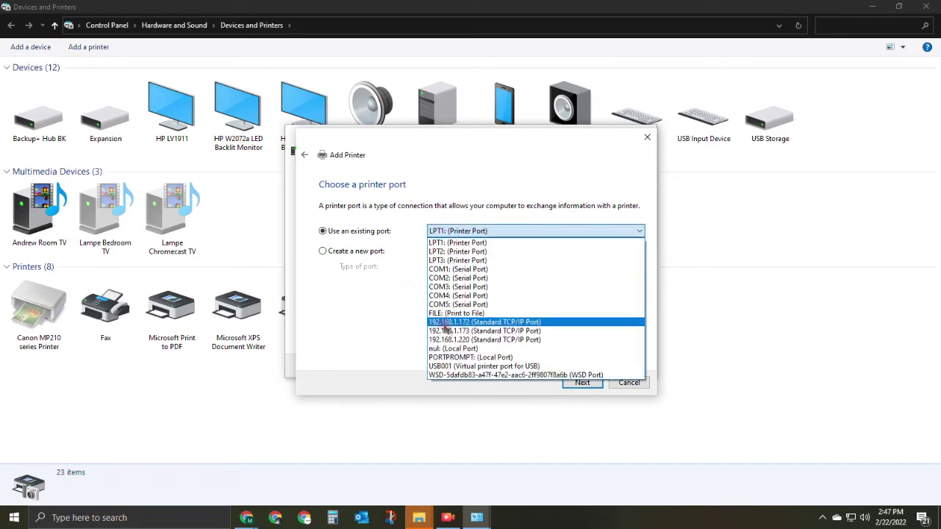
click(446, 323)
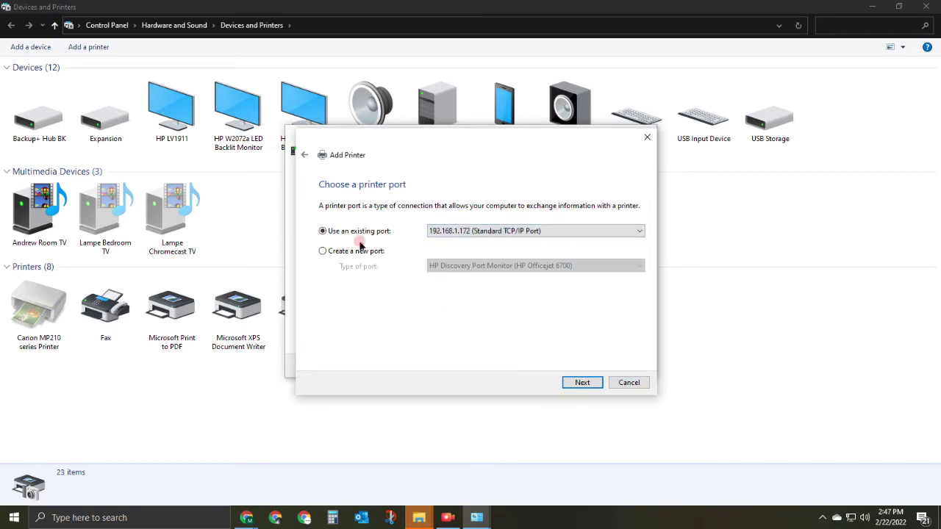
Choose to create a new port of type Standard TCP/IP Port for the printer instead of using an existing one.
click(339, 252)
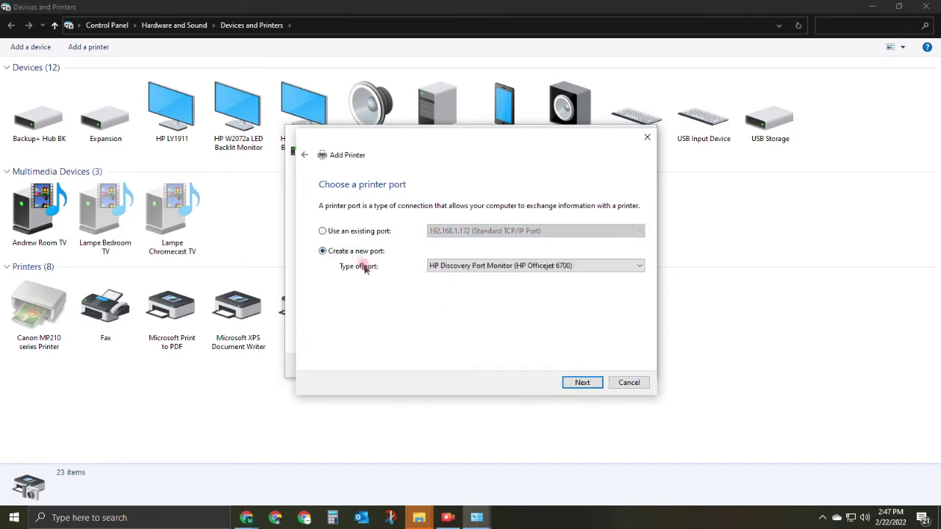
click(459, 265)
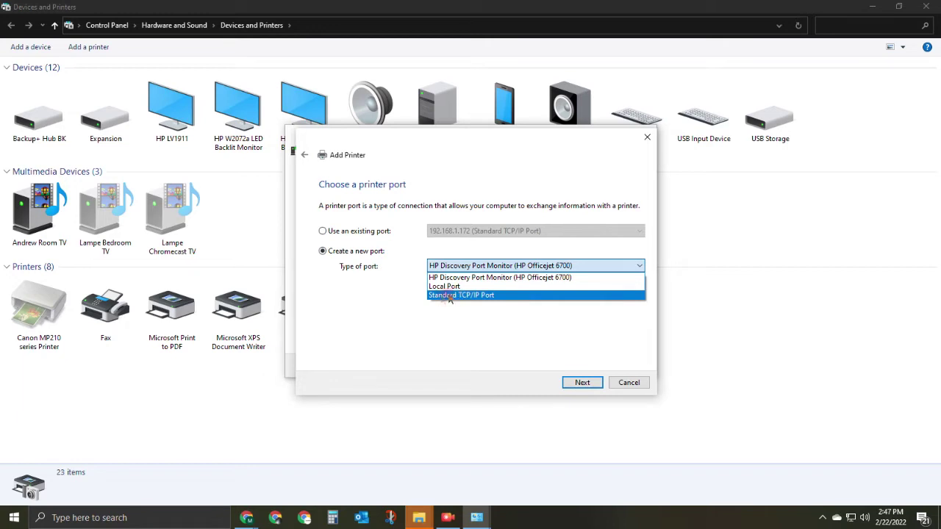
click(450, 295)
click(582, 382)
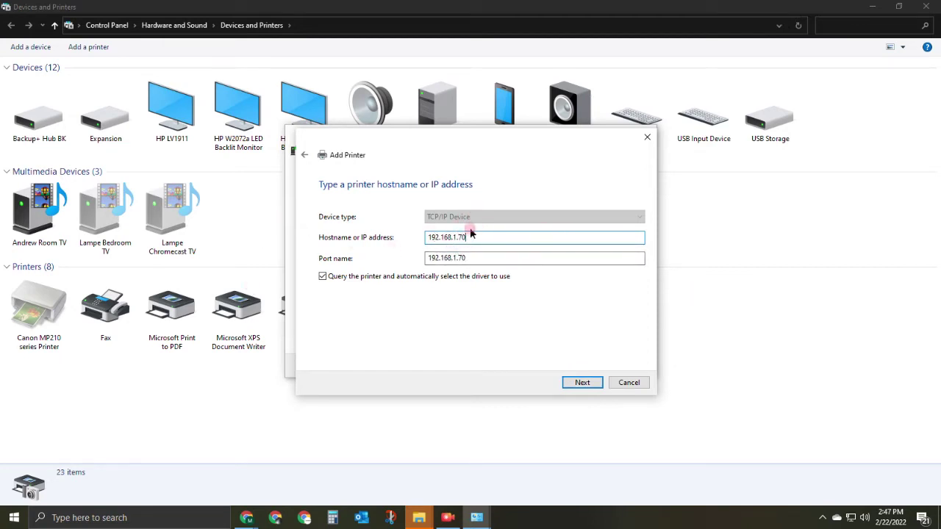
Use 192.168.1.70 as the printer's IP address and port name, and continue with automatic printer query and driver selection turned off.
double_click(426, 237)
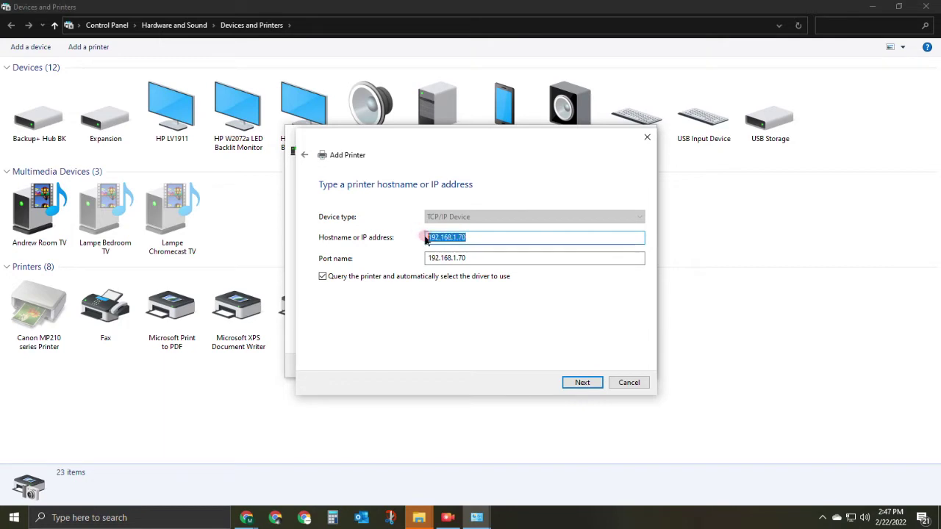
click(465, 233)
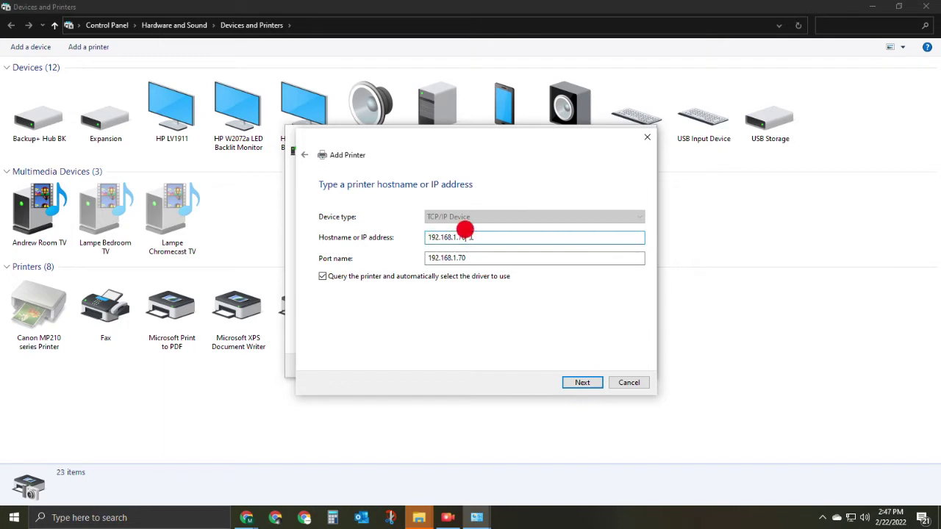
click(323, 277)
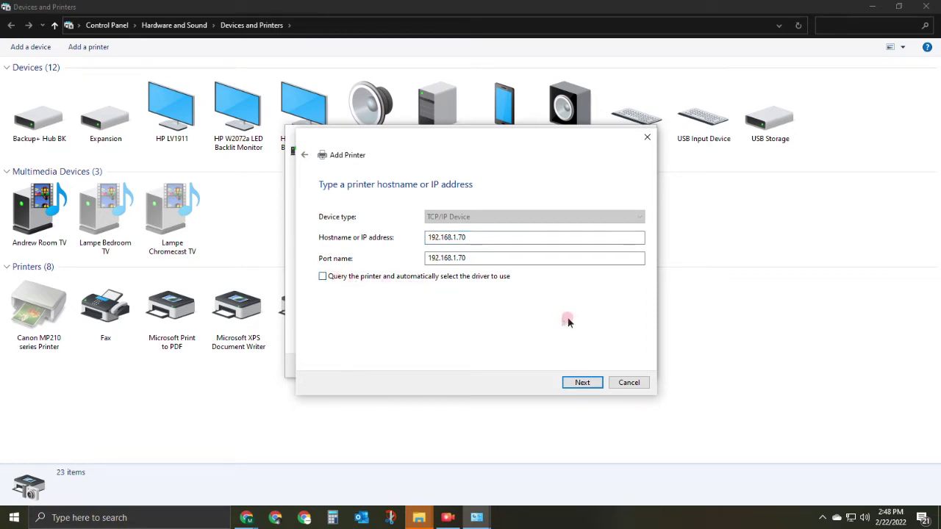
click(577, 381)
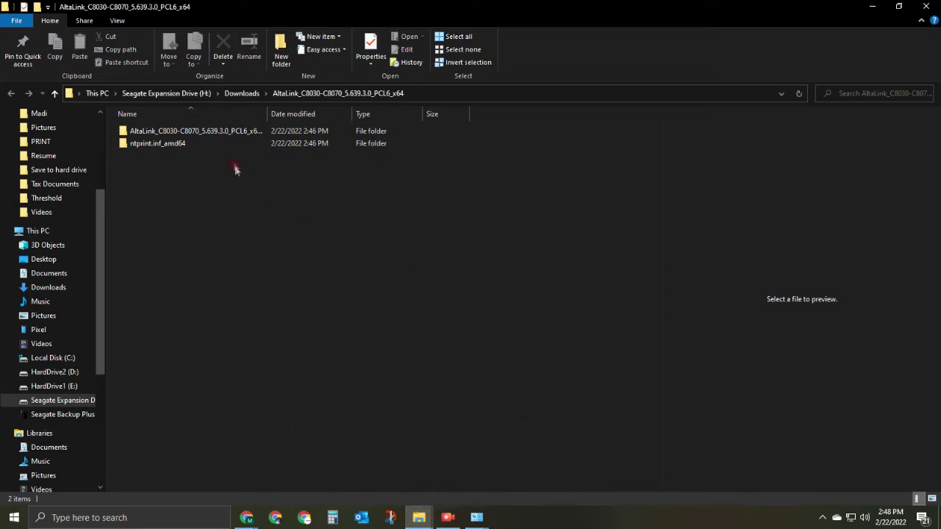
Open the extracted AltaLink_C8030-C8070_5.639.3.0_PCL6_x64_Driver.inf folder in File Explorer and copy its full path.
click(187, 146)
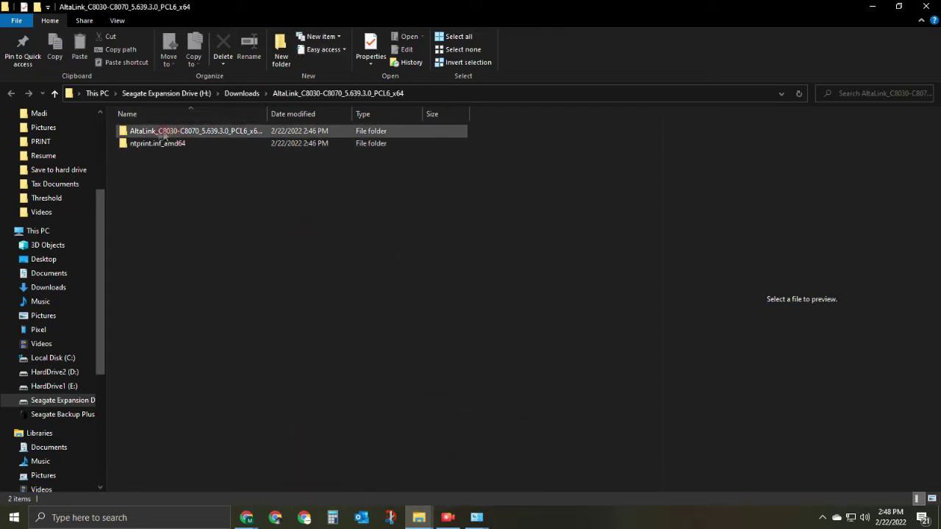
double_click(133, 132)
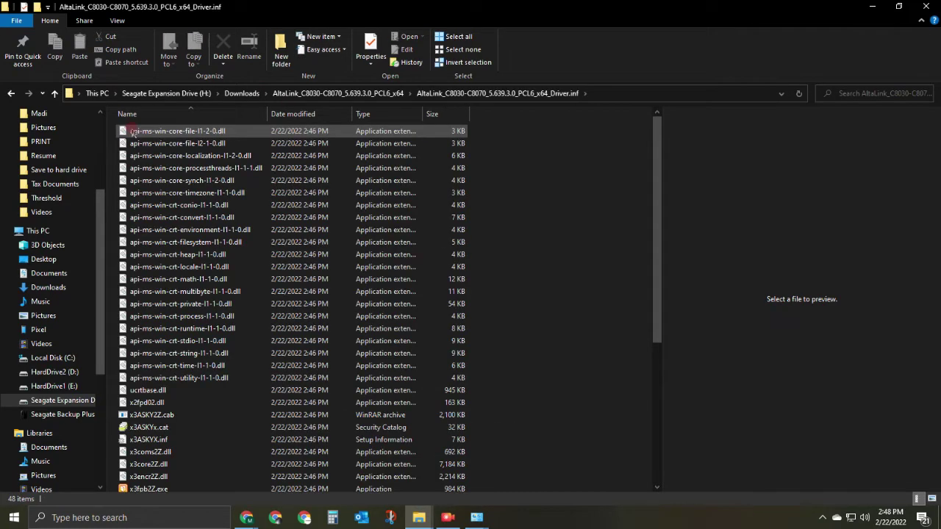
click(11, 93)
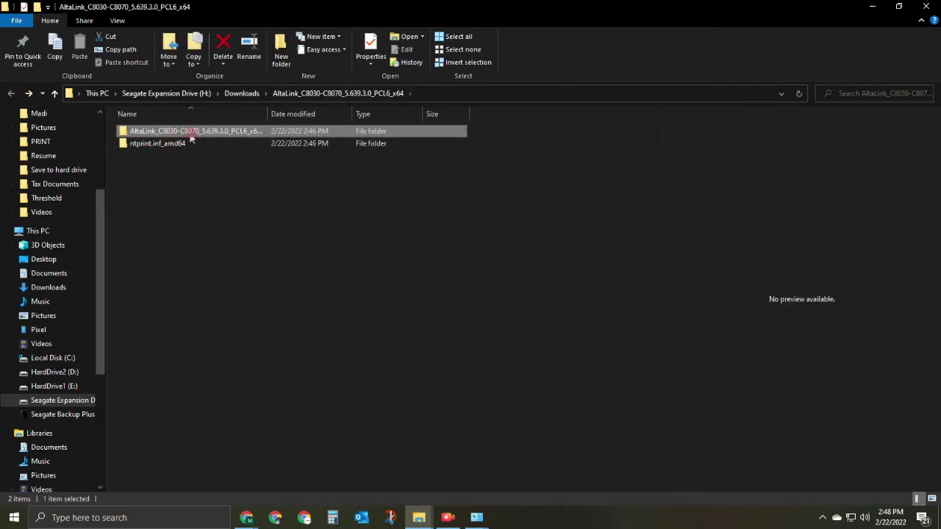
double_click(190, 132)
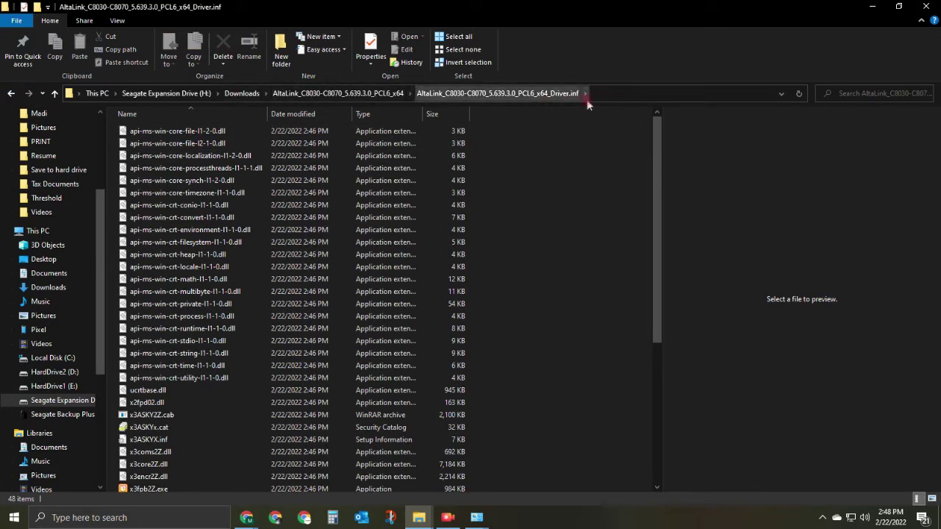
click(606, 93)
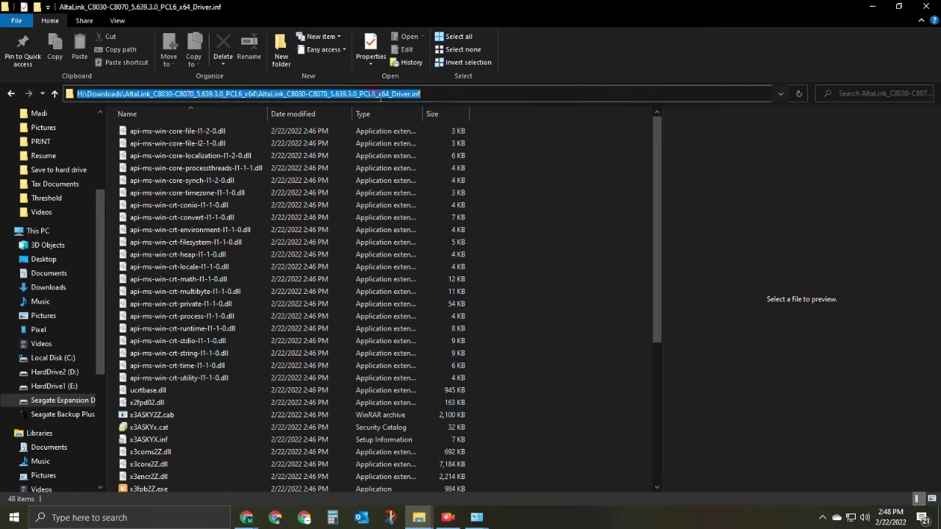
right_click(380, 93)
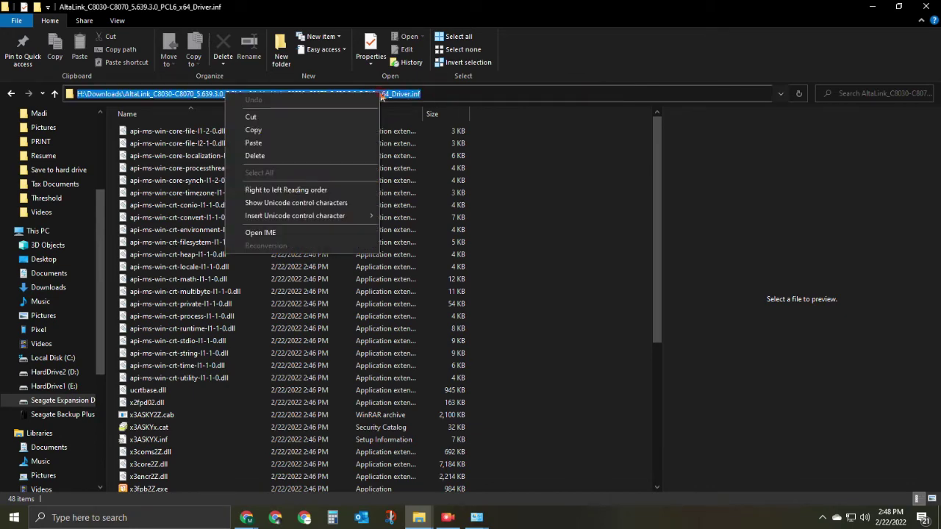
click(248, 131)
click(486, 92)
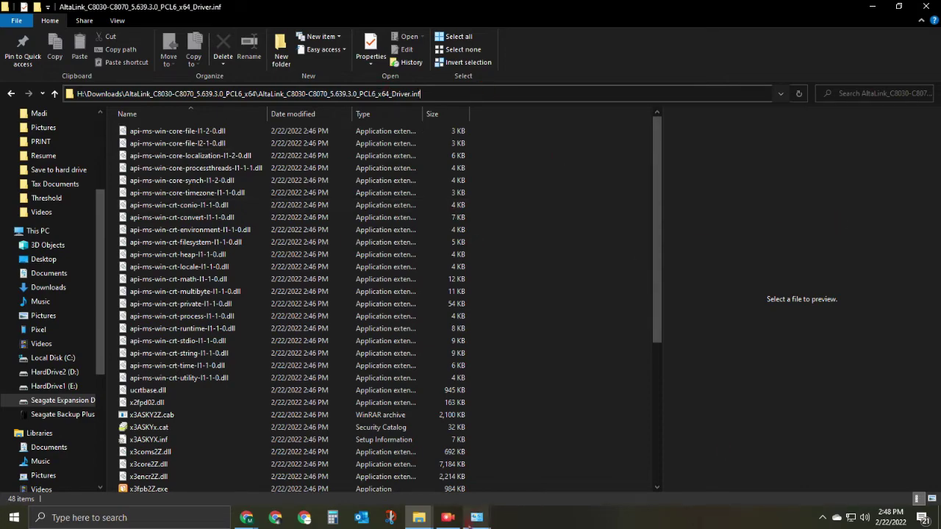
Return to the Add Printer wizard and load the driver from disk using the copied driver folder path.
mouse_move(476, 517)
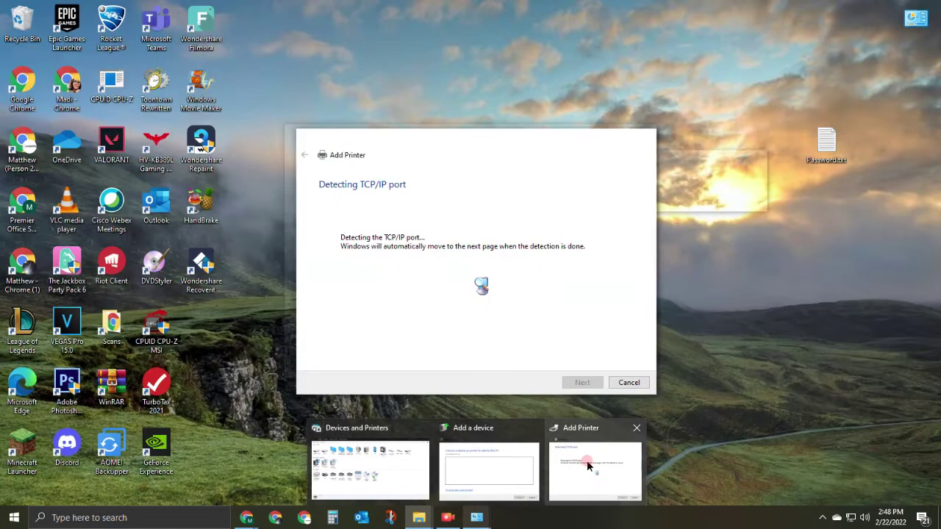
click(587, 461)
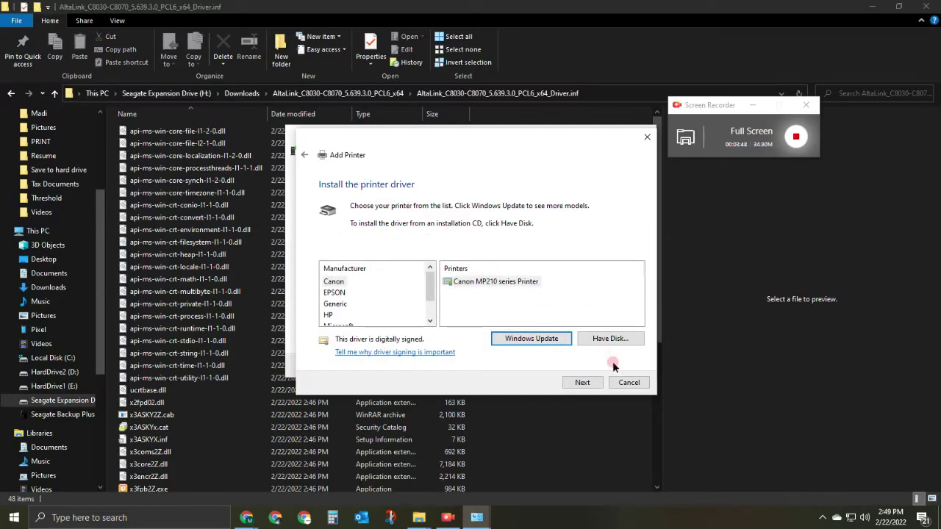
click(607, 340)
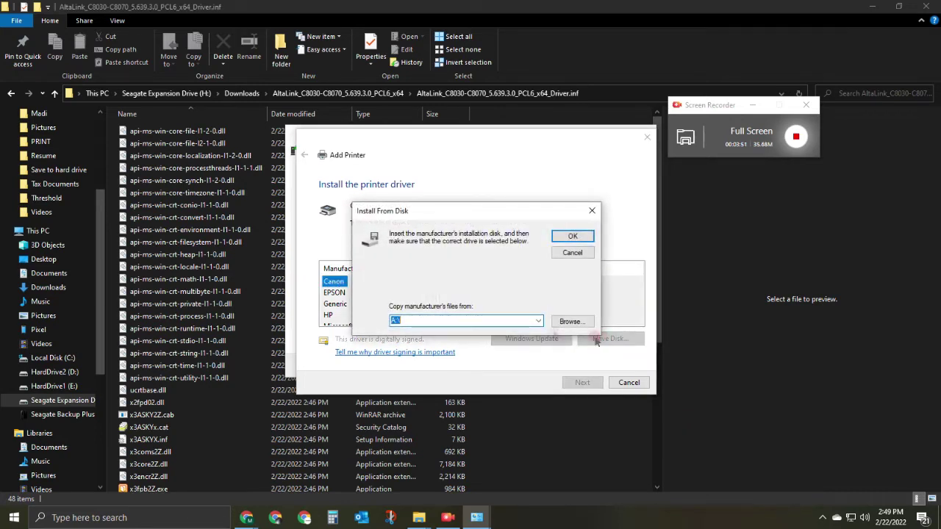
key(ctrl+v)
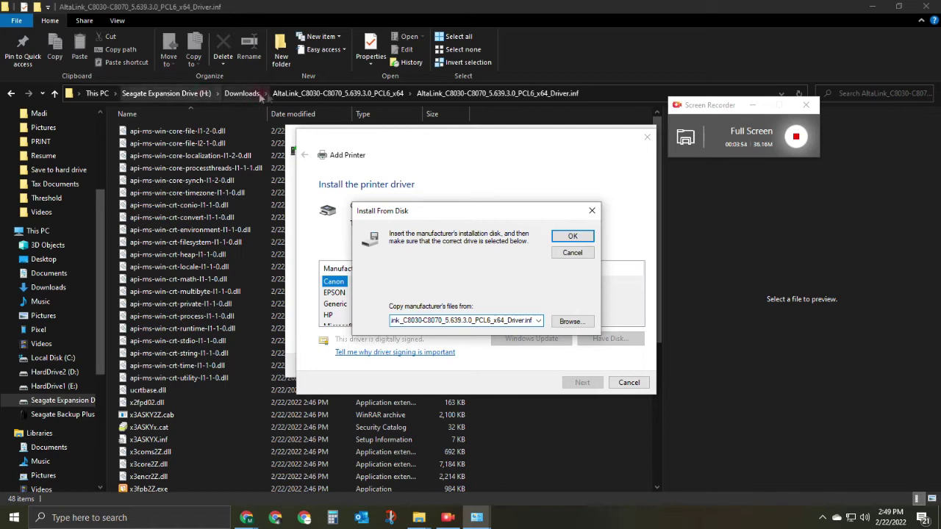
click(580, 237)
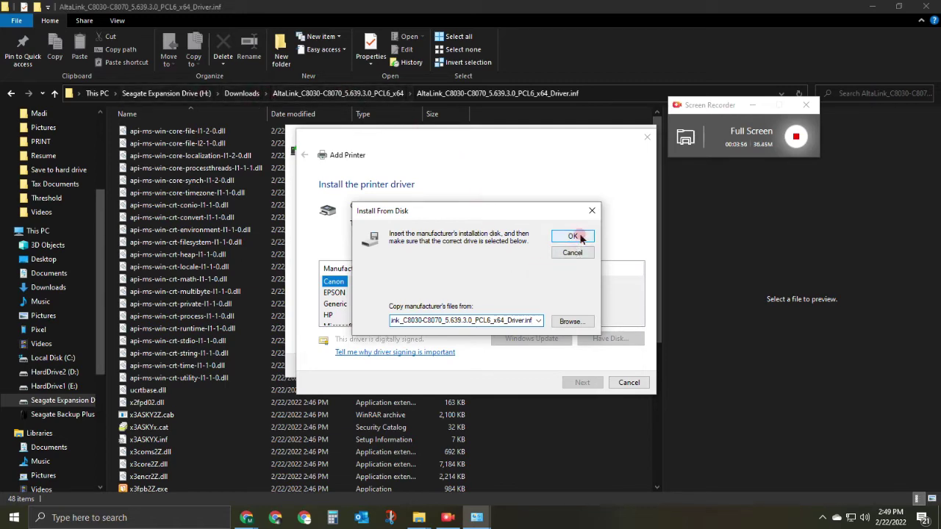
click(573, 236)
Install the Xerox AltaLink C8035 PCL6 printer under its suggested name and finish without setting it as the default printer.
click(405, 291)
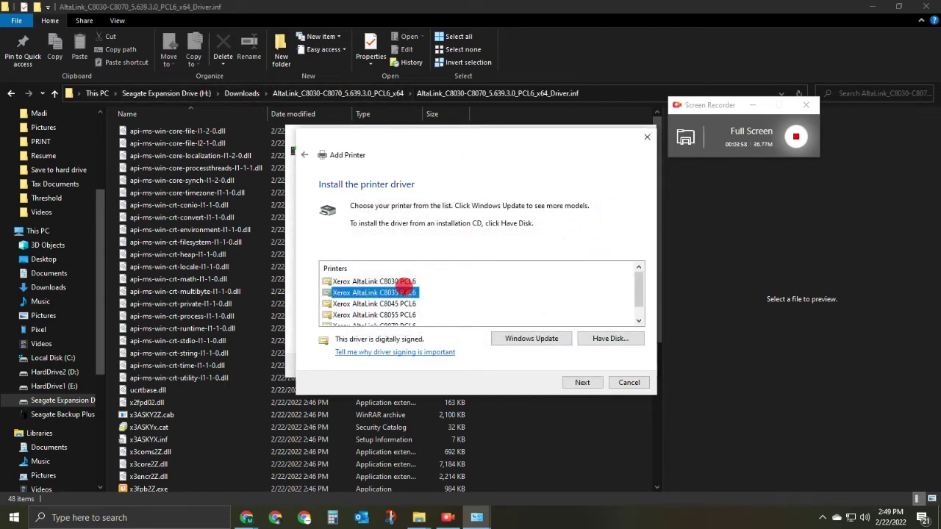
click(583, 383)
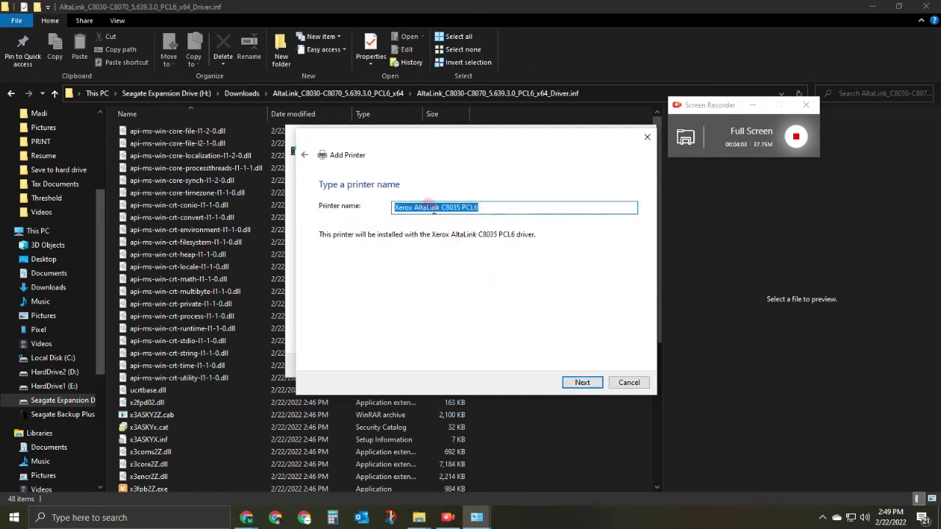
click(582, 382)
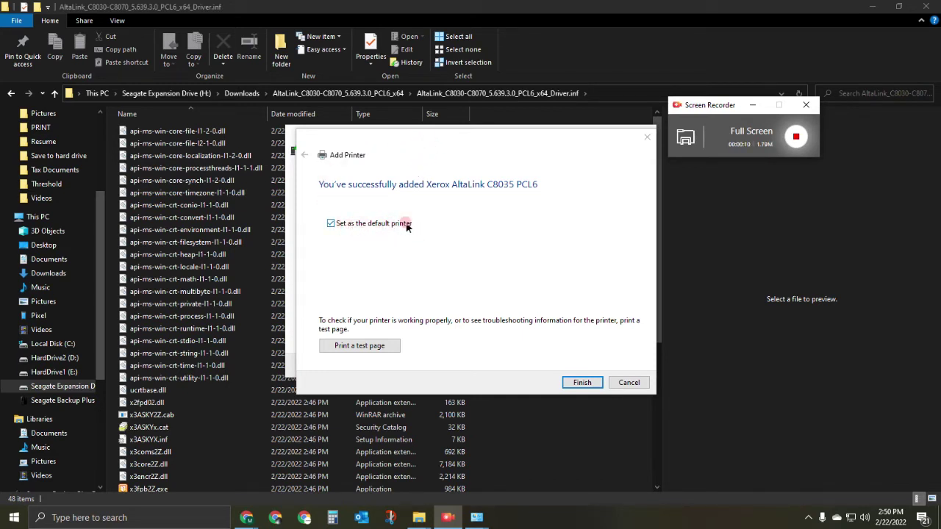
click(330, 224)
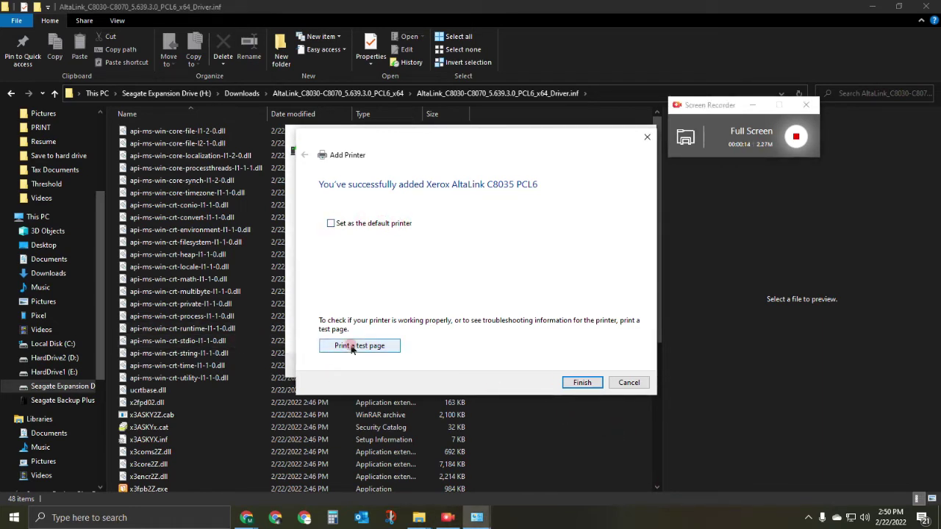
click(583, 385)
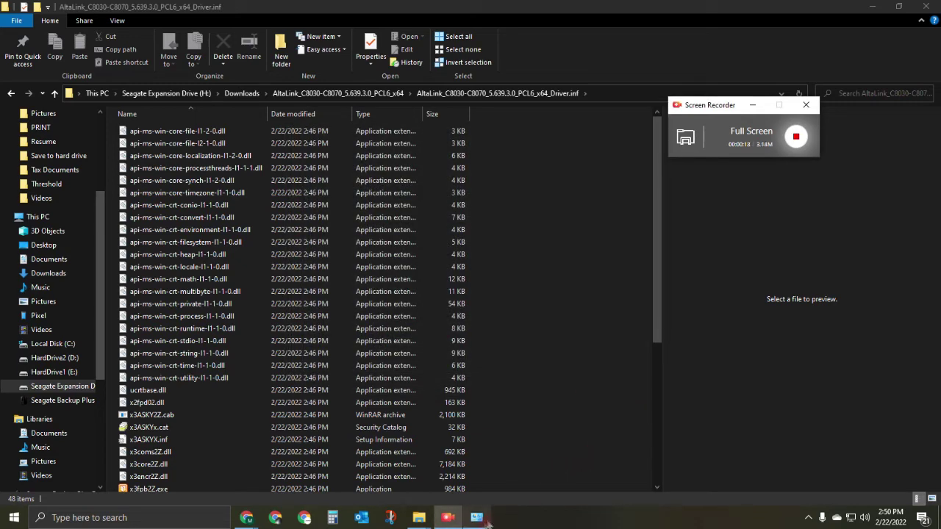
Open the printer properties of the Xerox AltaLink C8035 PCL6 from Devices and Printers.
mouse_move(487, 522)
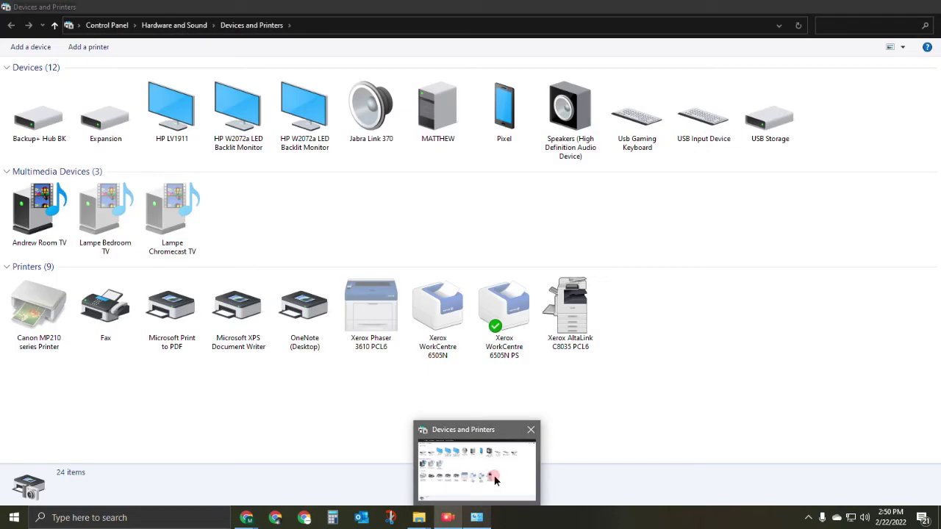
click(495, 479)
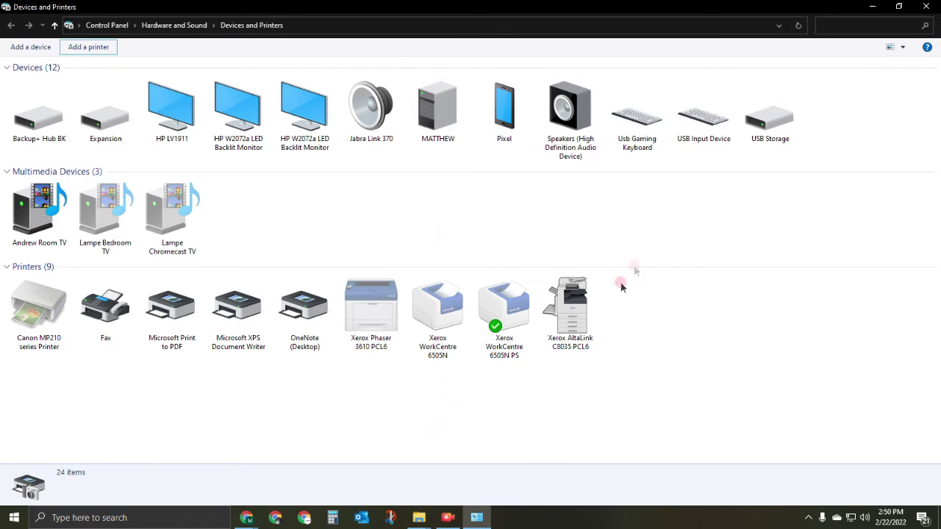
click(581, 313)
right_click(583, 314)
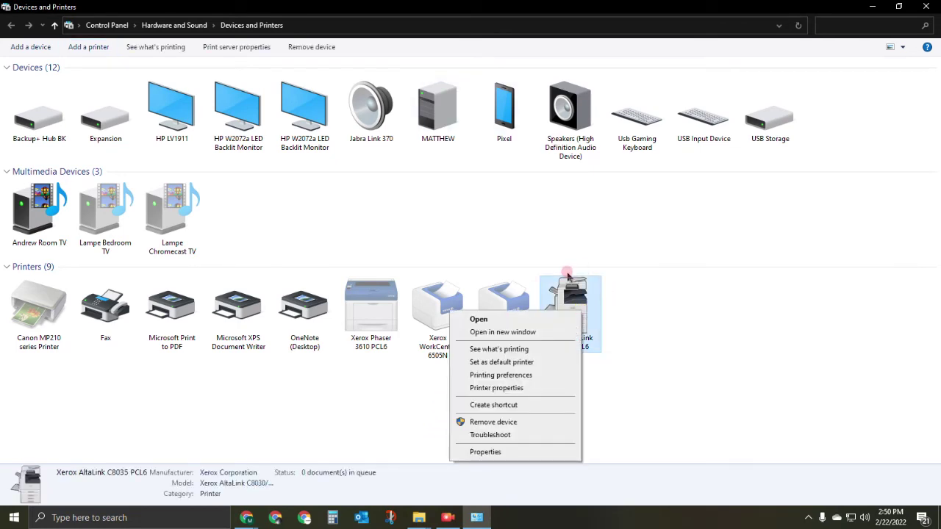
click(504, 395)
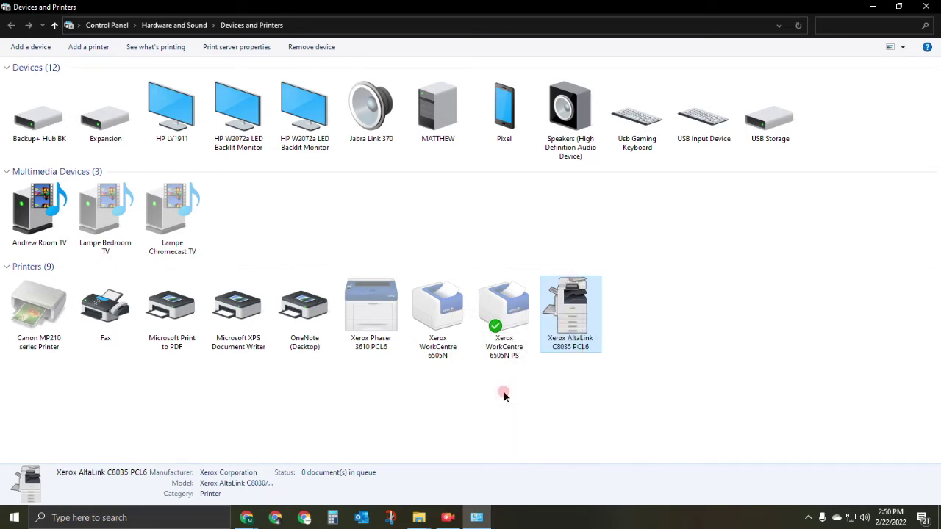
drag(434, 154, 457, 137)
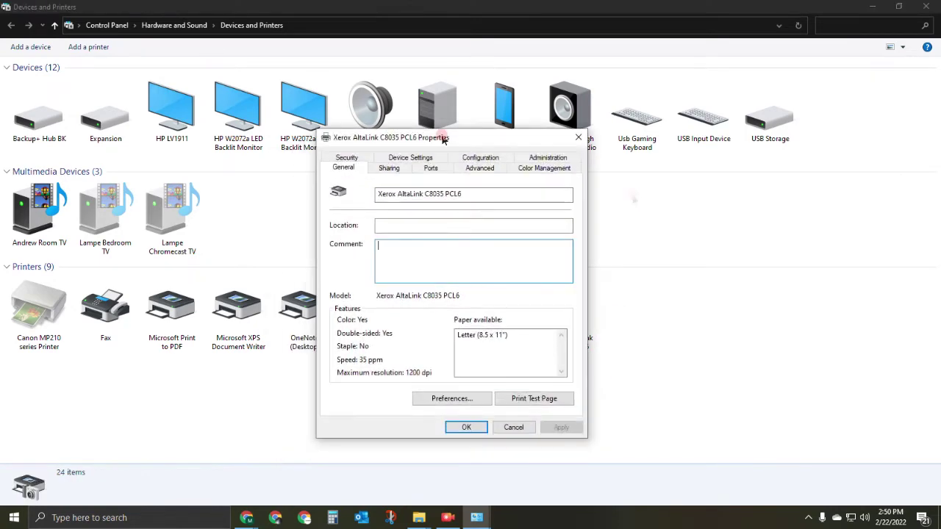
click(489, 171)
click(344, 168)
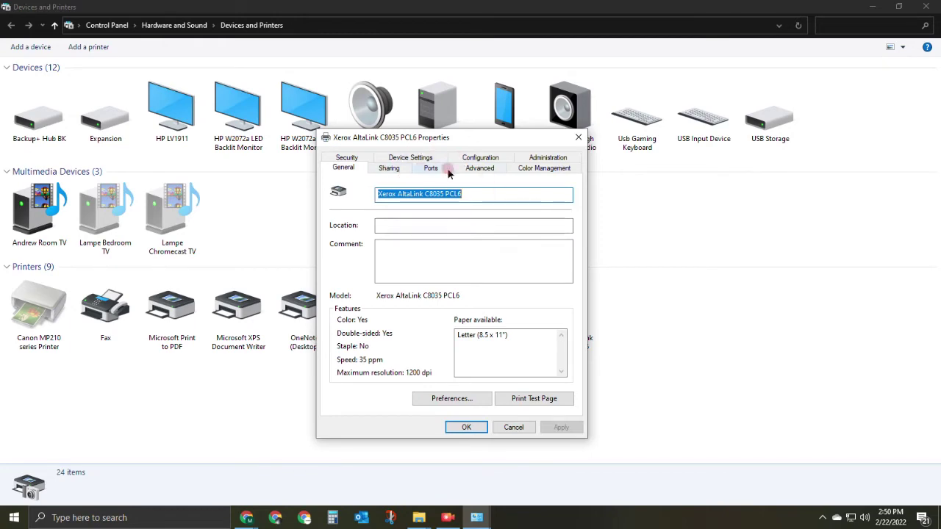
In the printer's advanced printing defaults, set 2-Sided Printing to 1-Sided Print and Xerox Black and White to On.
click(477, 169)
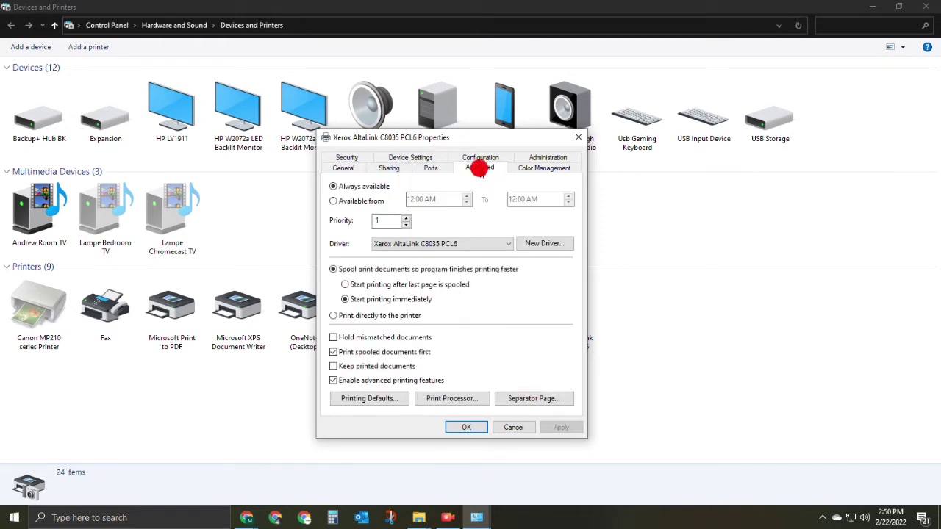
click(375, 400)
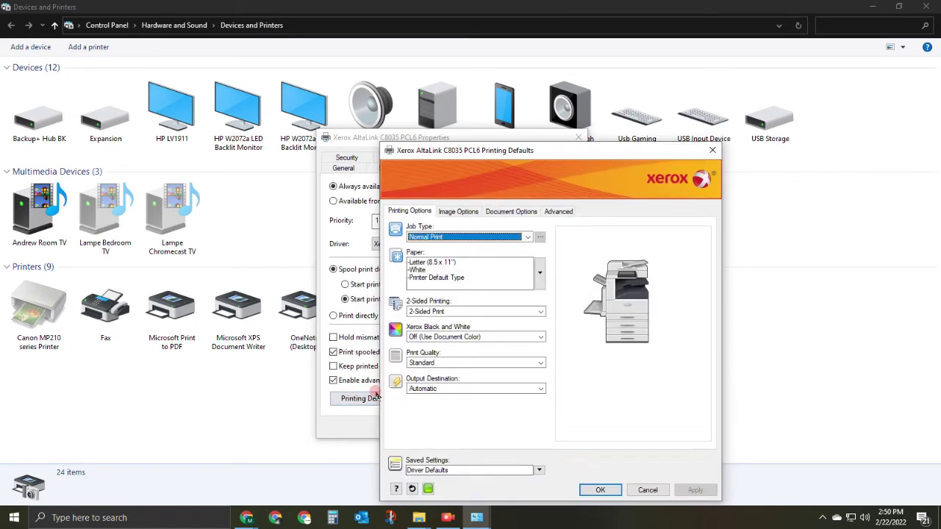
drag(471, 150, 392, 101)
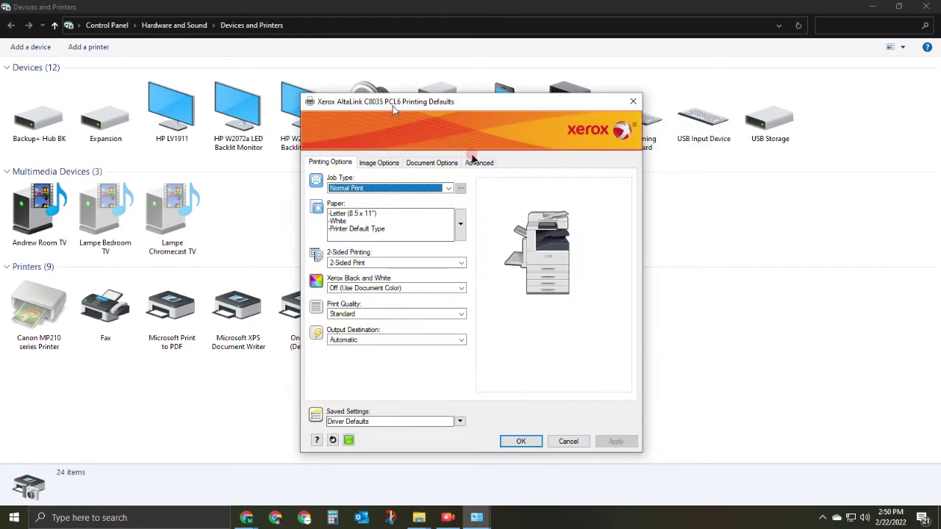
click(344, 262)
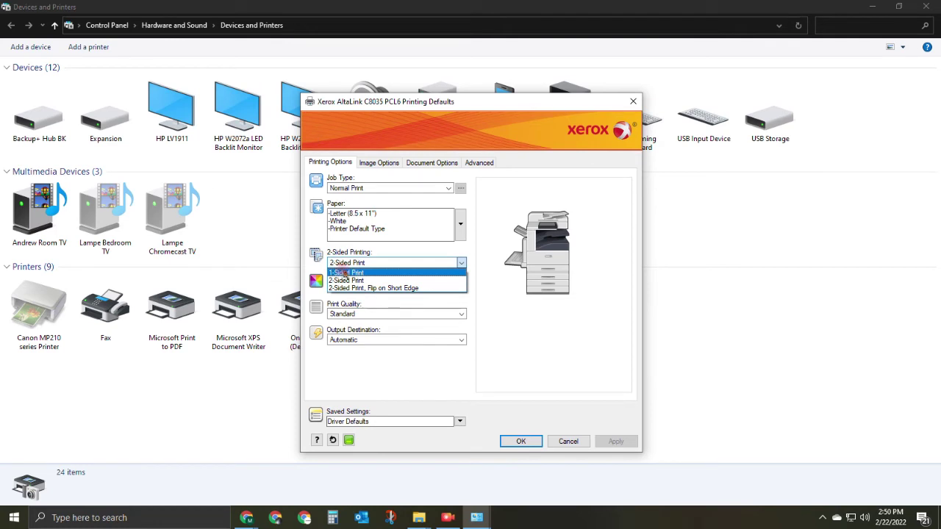
click(345, 273)
click(361, 288)
click(354, 312)
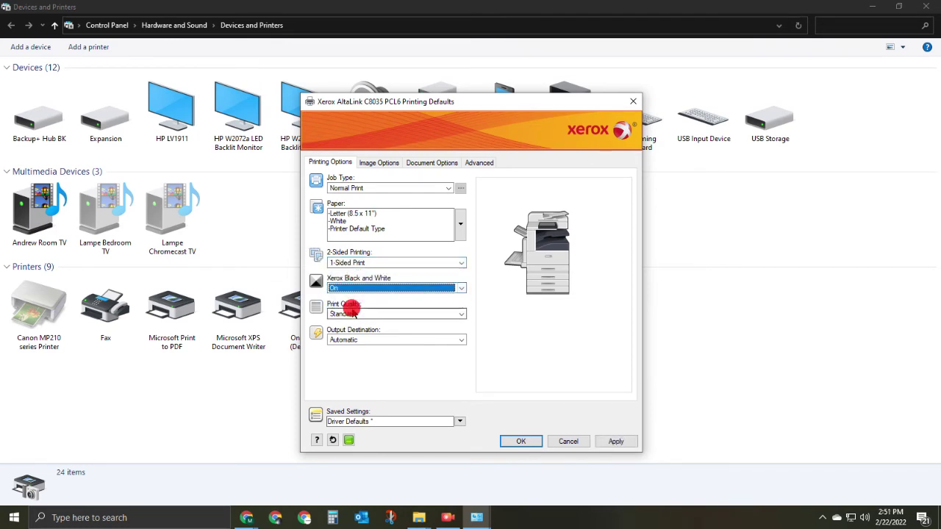
Set Print Quality to High Resolution, enable No Banner Page in the Earth Smart preferences, and save the printing defaults.
click(342, 327)
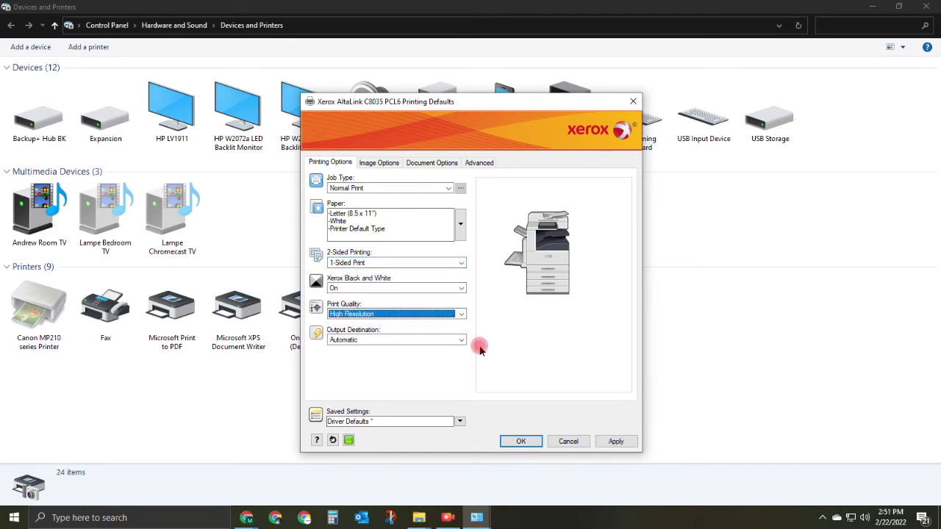
click(349, 441)
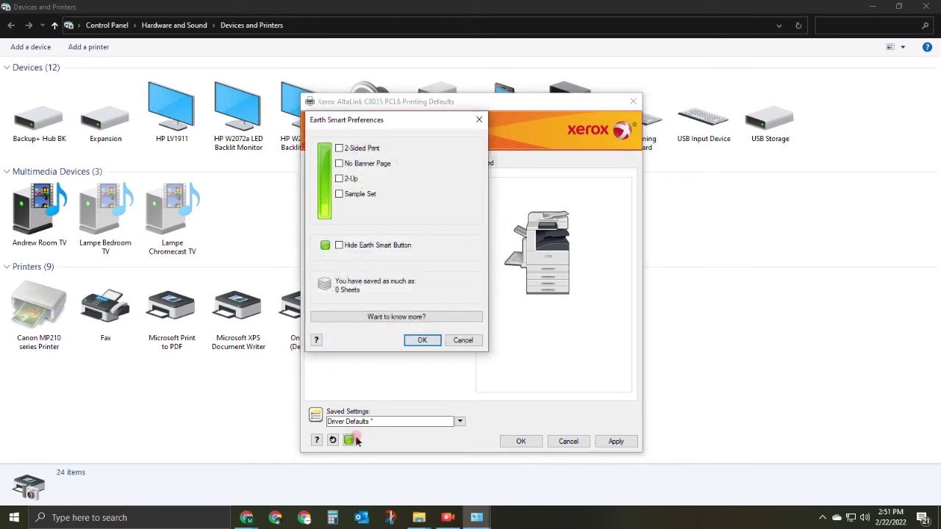
click(339, 164)
click(445, 266)
click(424, 342)
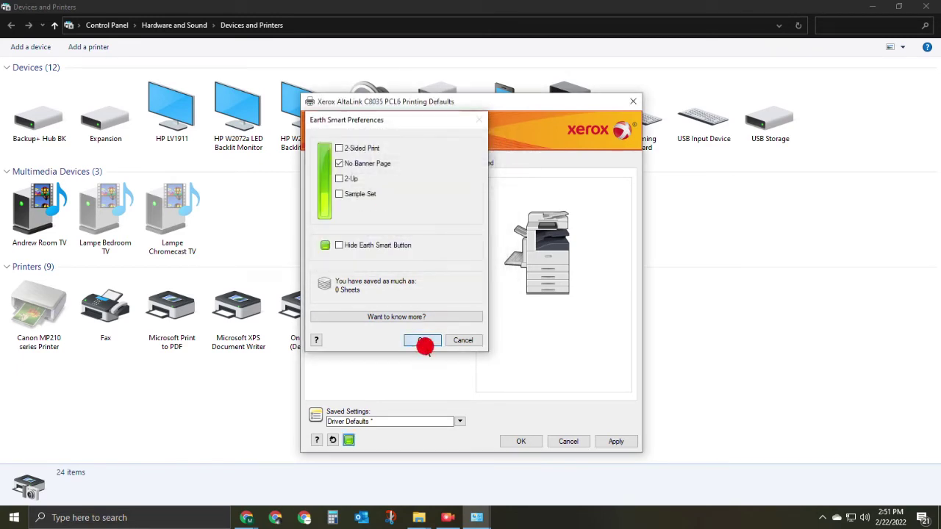
click(515, 441)
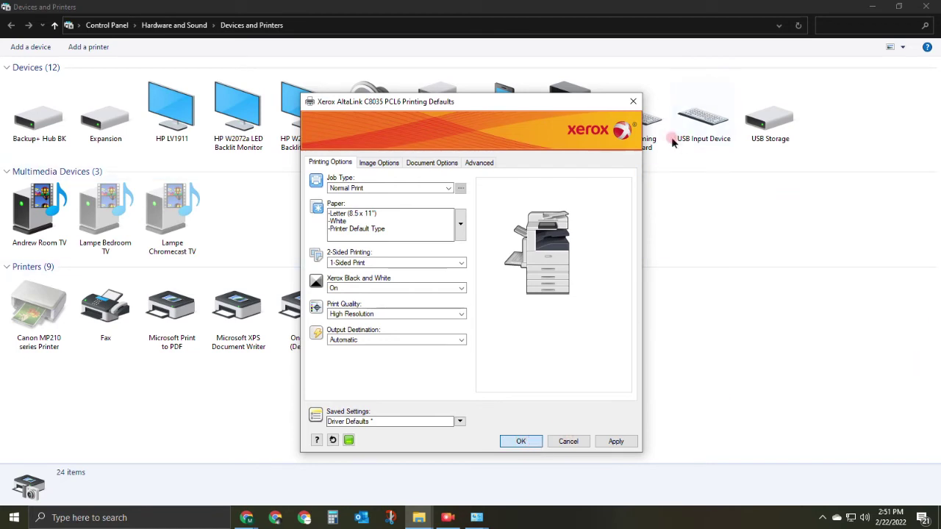
Check that the printing preferences of the Xerox AltaLink C8035 PCL6 match the saved defaults, and close the printer properties.
click(491, 101)
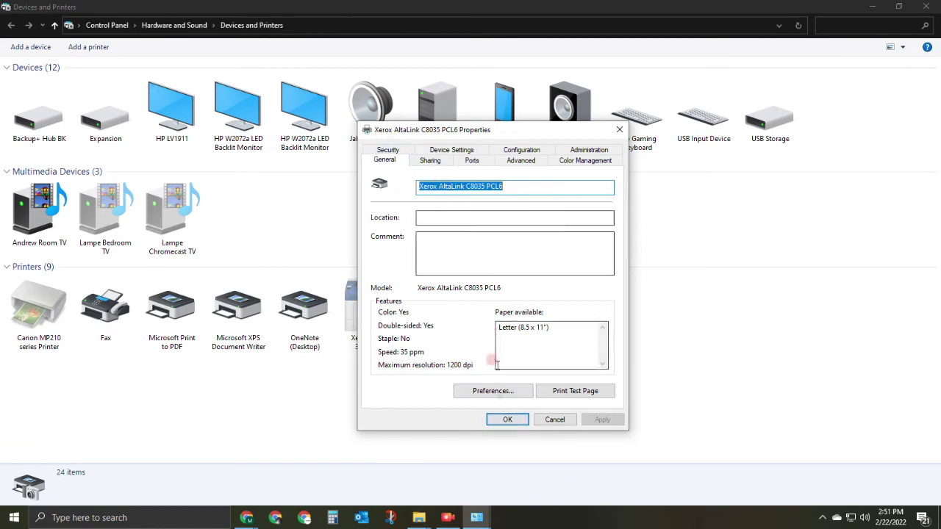
click(482, 396)
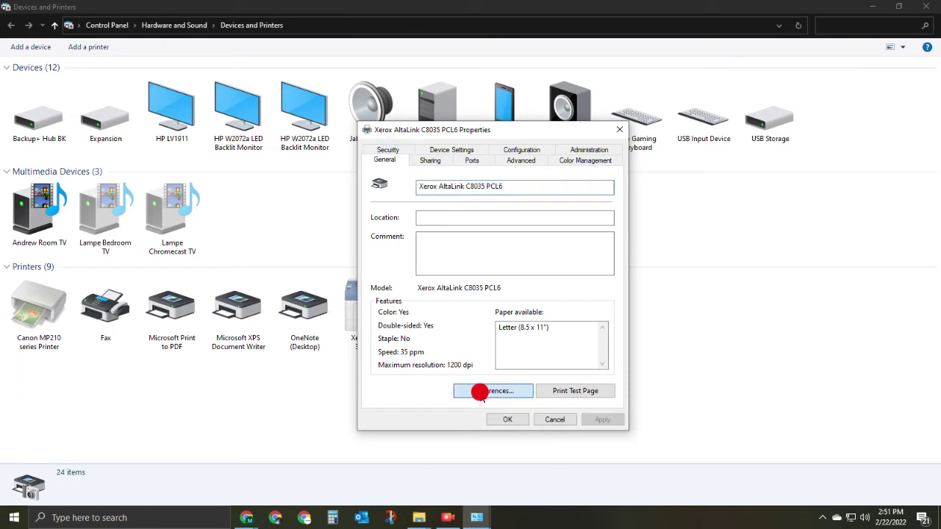
drag(581, 150, 129, 97)
drag(450, 131, 483, 130)
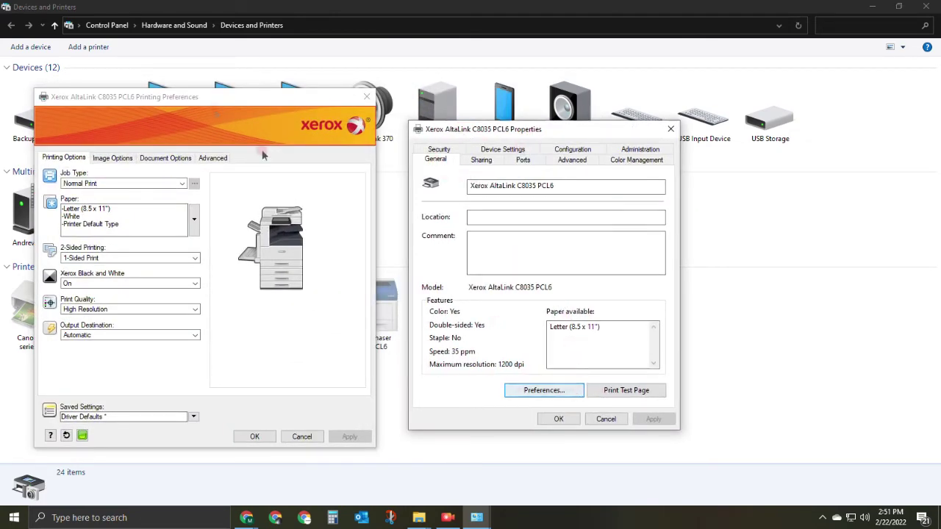
drag(200, 99, 236, 86)
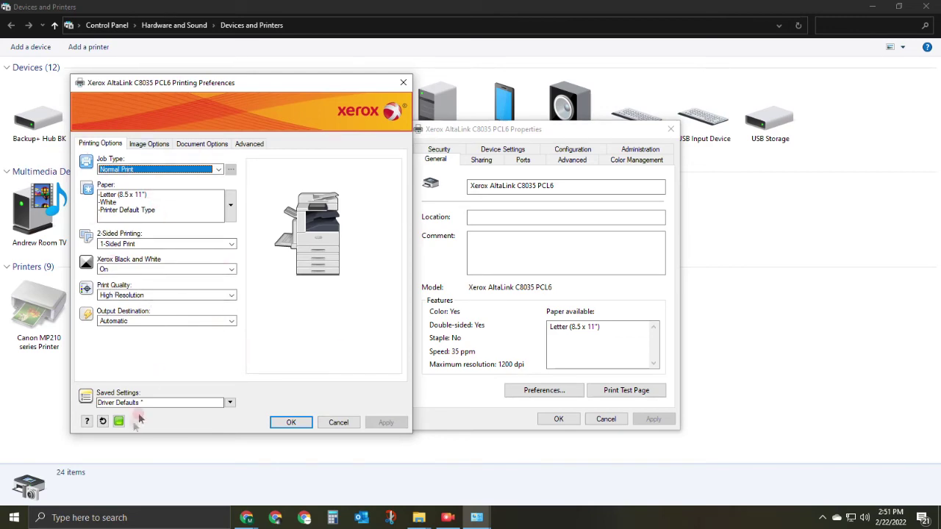
click(301, 422)
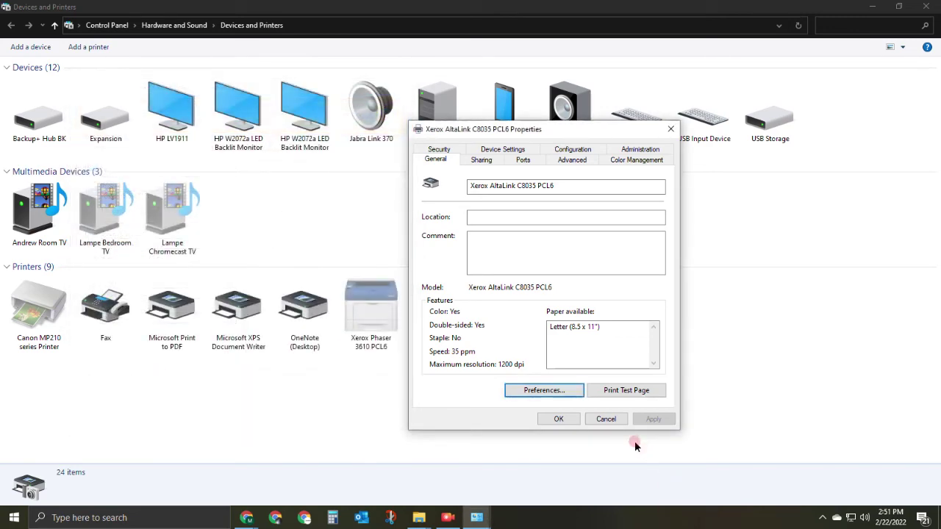
click(560, 417)
click(560, 420)
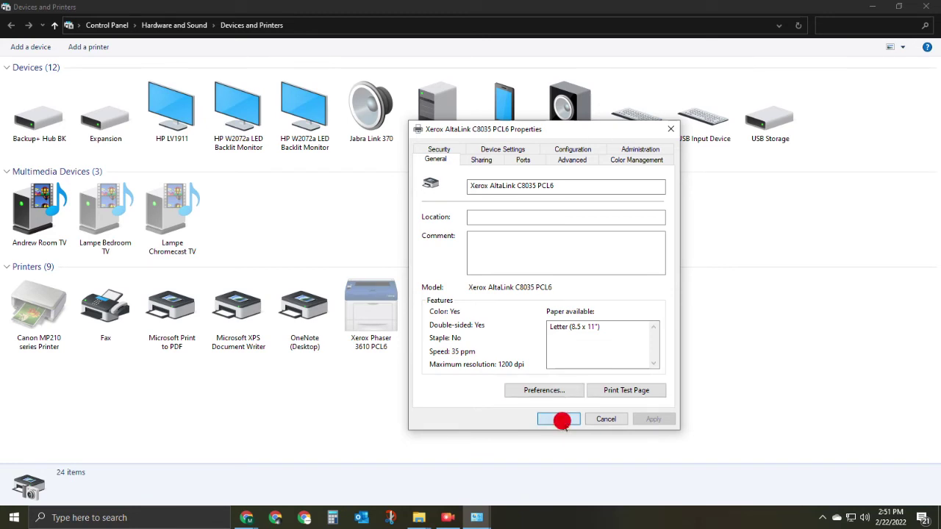
Reopen the printer properties of the Xerox AltaLink C8035 PCL6 and review the configuration's connection, installable and accounting options.
right_click(580, 317)
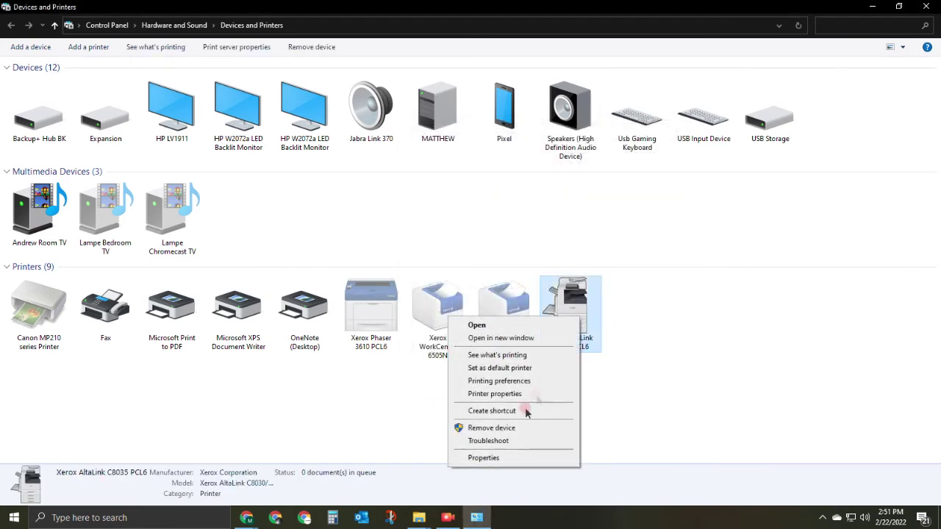
click(510, 393)
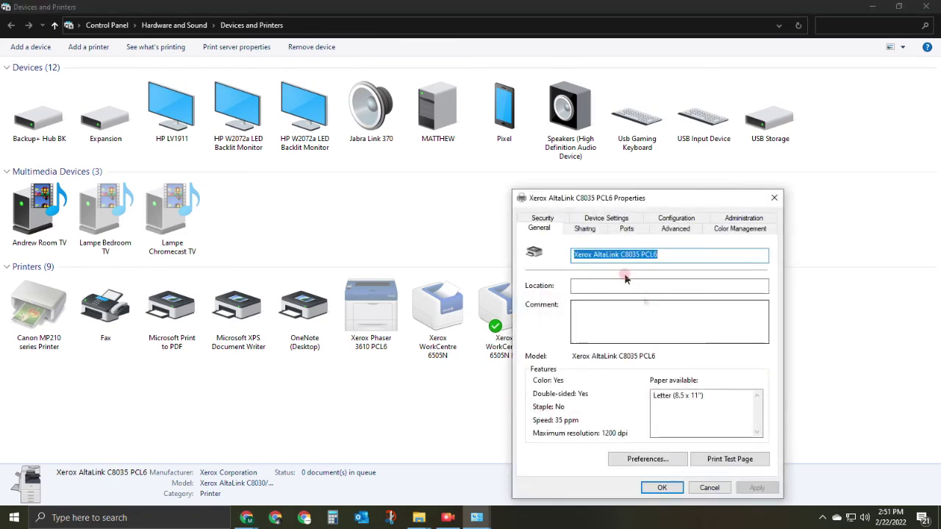
click(691, 220)
drag(709, 195, 651, 123)
scroll(614, 271, down, 1)
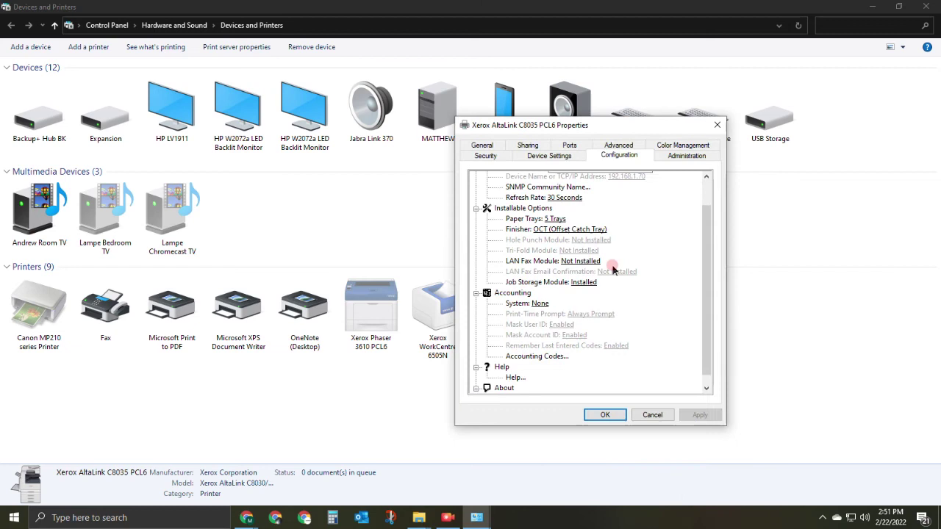
scroll(617, 269, up, 1)
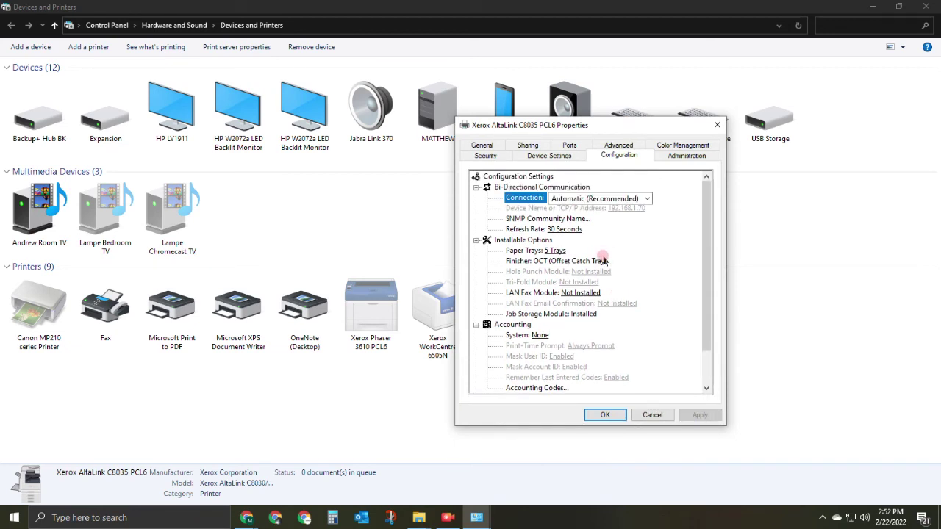
scroll(568, 336, down, 1)
Try Xerox Standard Accounting as the accounting system in the printer's configuration settings.
click(544, 304)
click(548, 303)
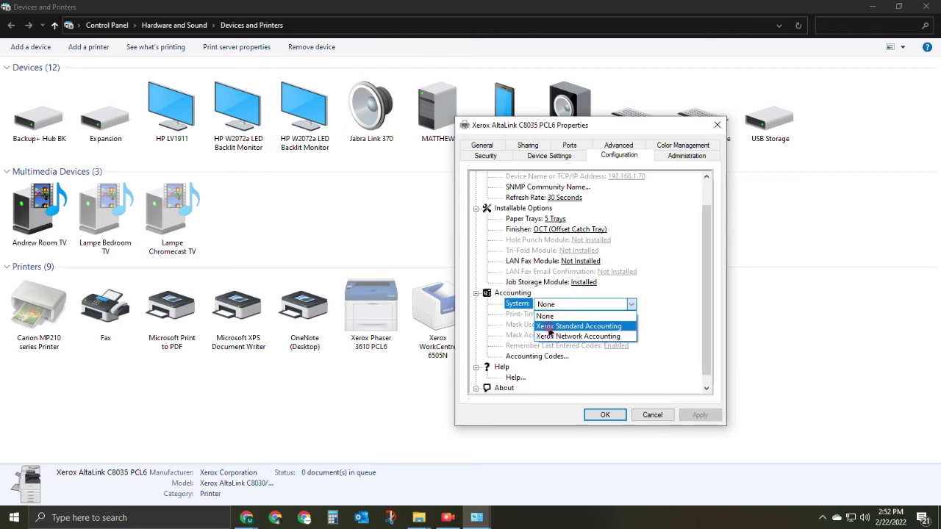
click(549, 329)
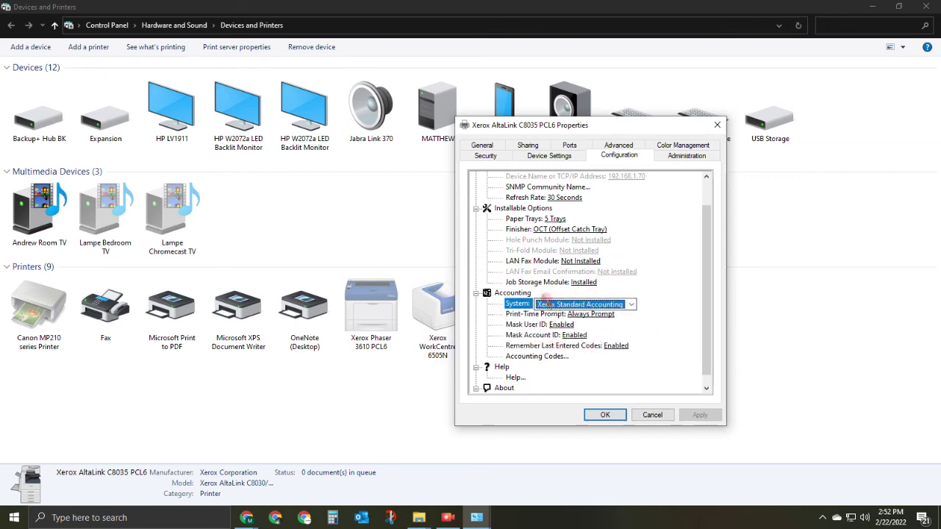
click(557, 306)
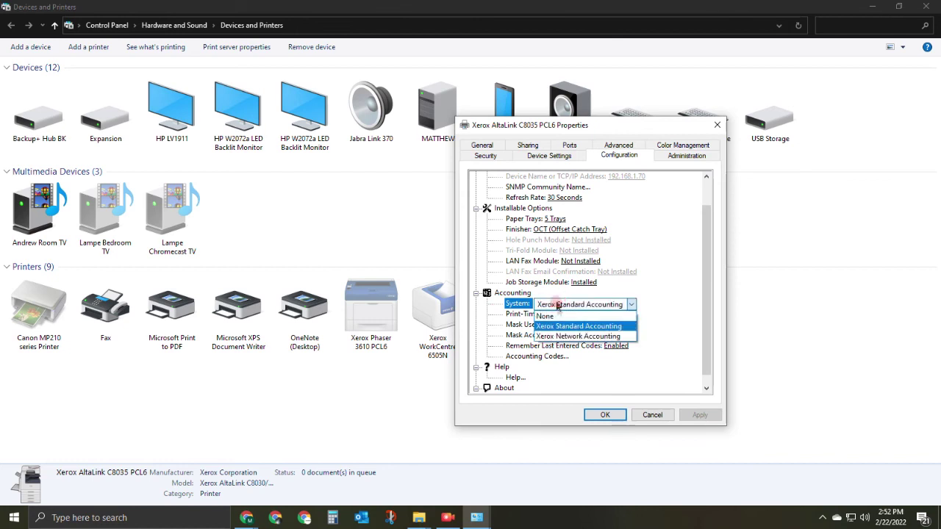
click(664, 316)
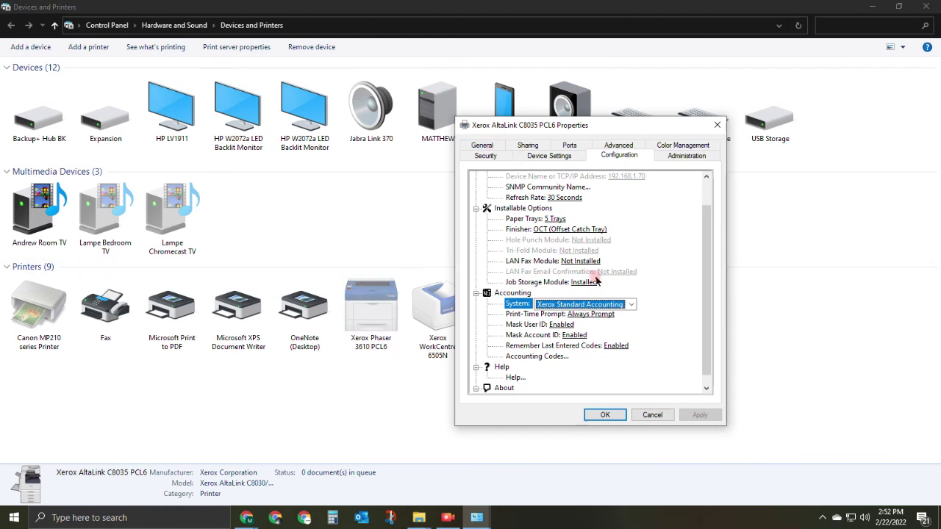
Inspect the Print-Time Prompt and Mask User ID accounting options, and close the printer properties without saving.
scroll(552, 349, down, 1)
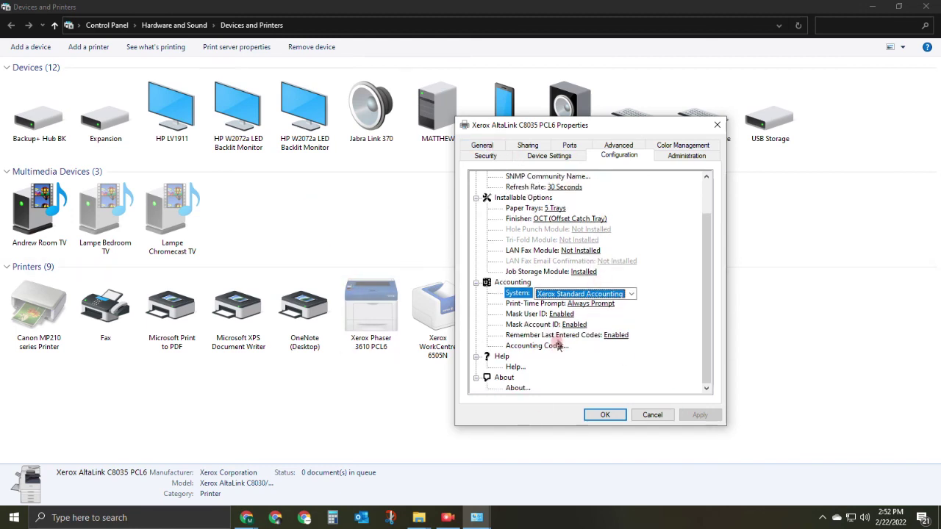
click(588, 303)
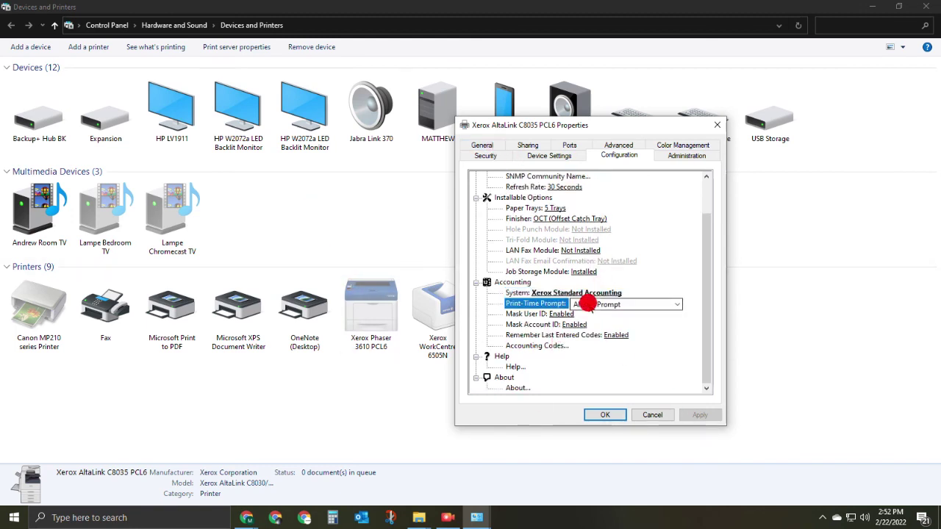
click(557, 315)
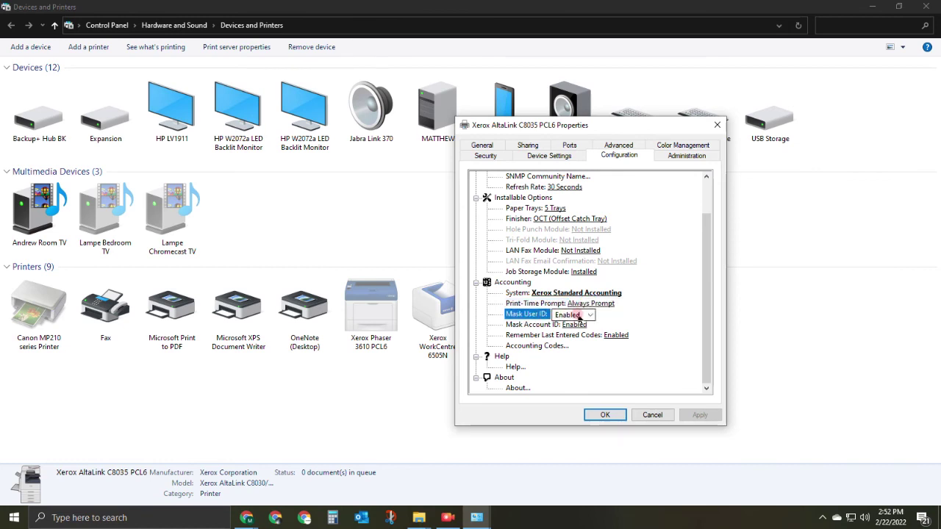
click(485, 146)
click(652, 416)
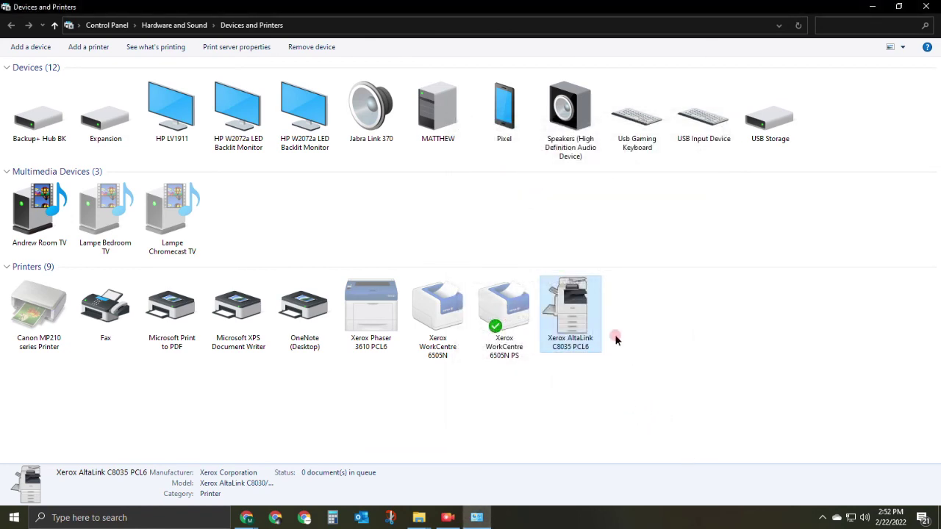
click(727, 350)
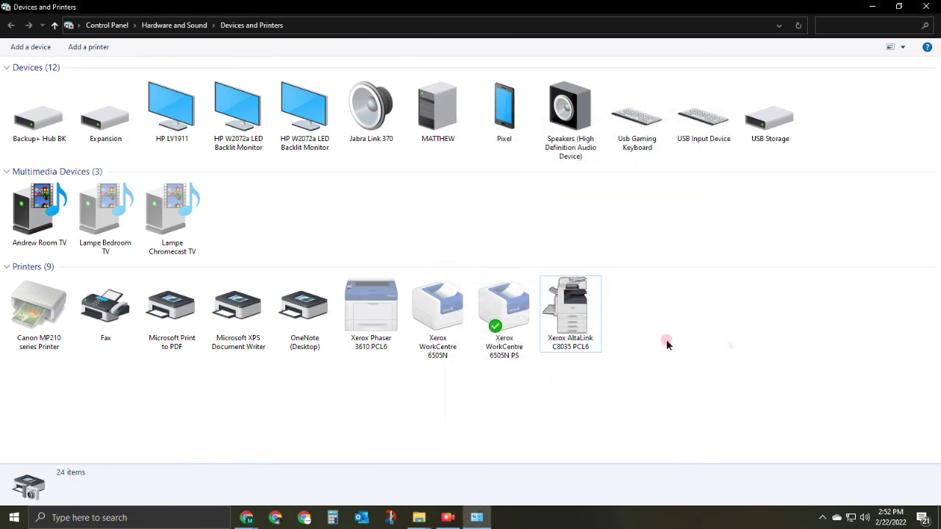